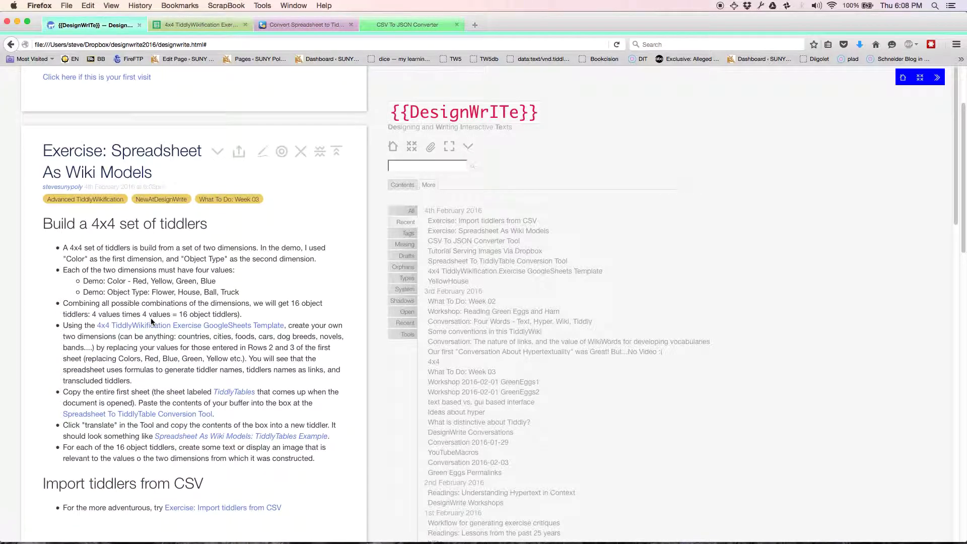
Step: In the 4x4 TiddlyWikification template spreadsheet, fill the Color dimension's four values with Red, Blue, Green and Yellow
scroll(150, 318, "down", 2)
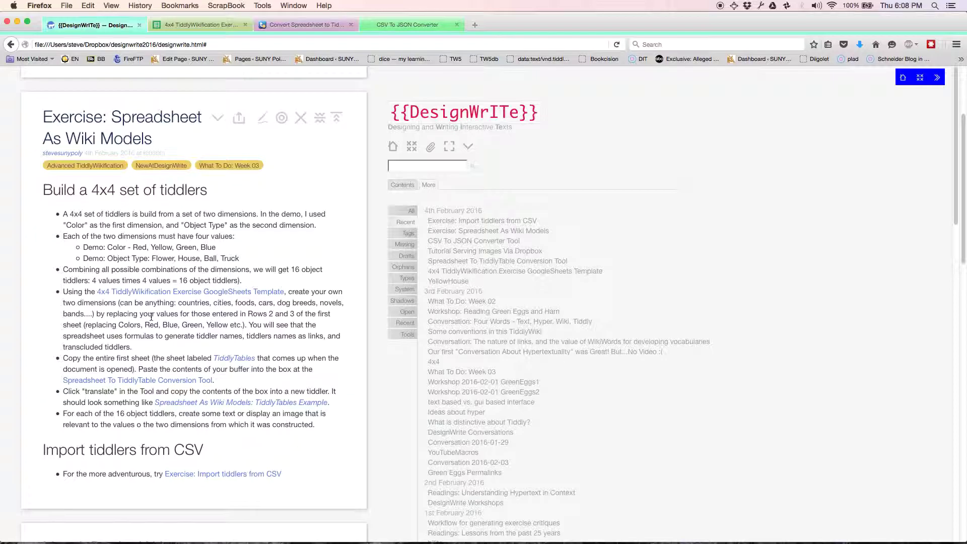
left_click(180, 25)
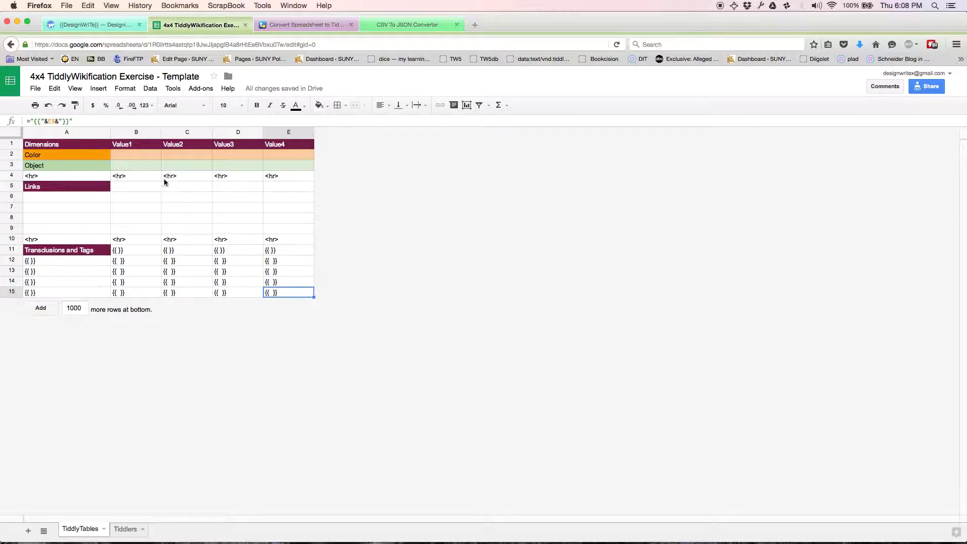
left_click(134, 157)
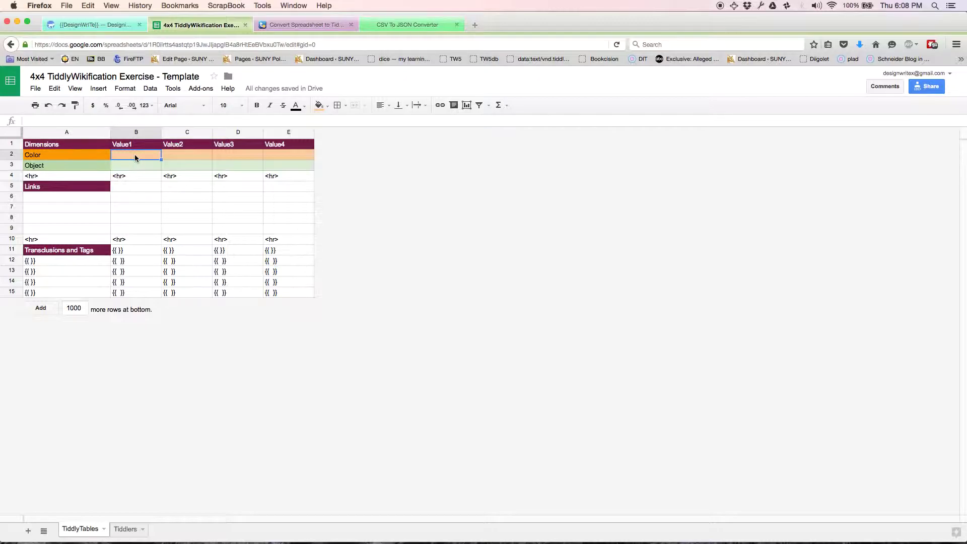
left_click(76, 158)
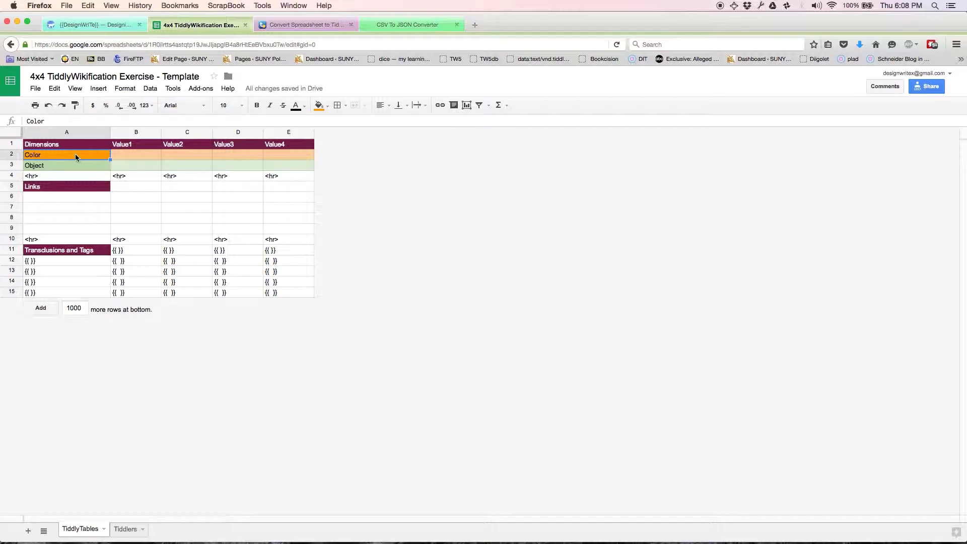
left_click(137, 156)
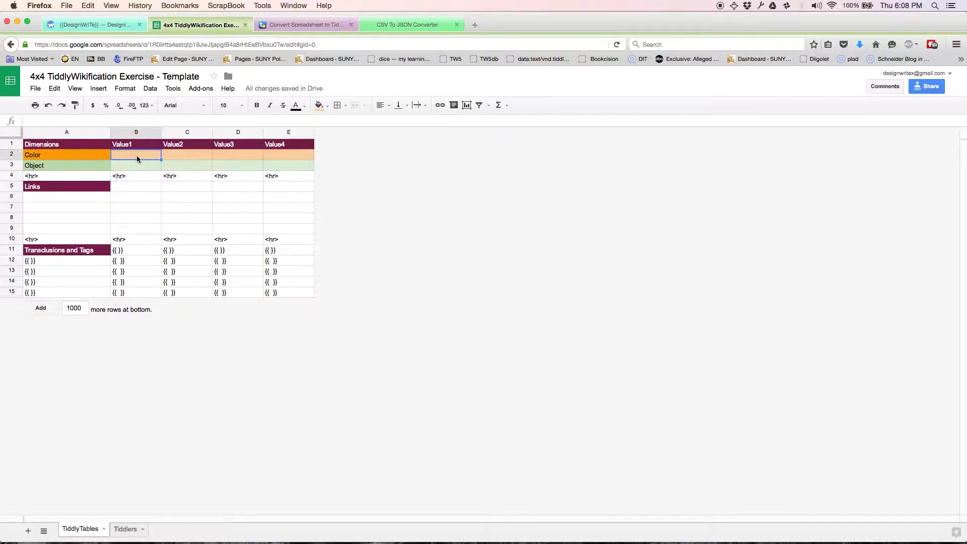
type("Red")
key("Tab")
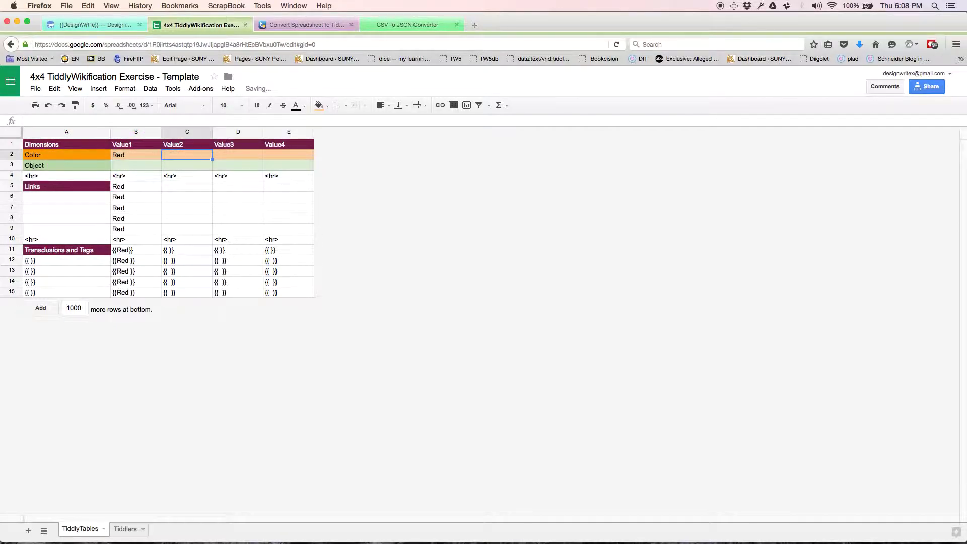
type("bl")
key("BackSpace")
type("Blue")
key("Tab")
type("Green")
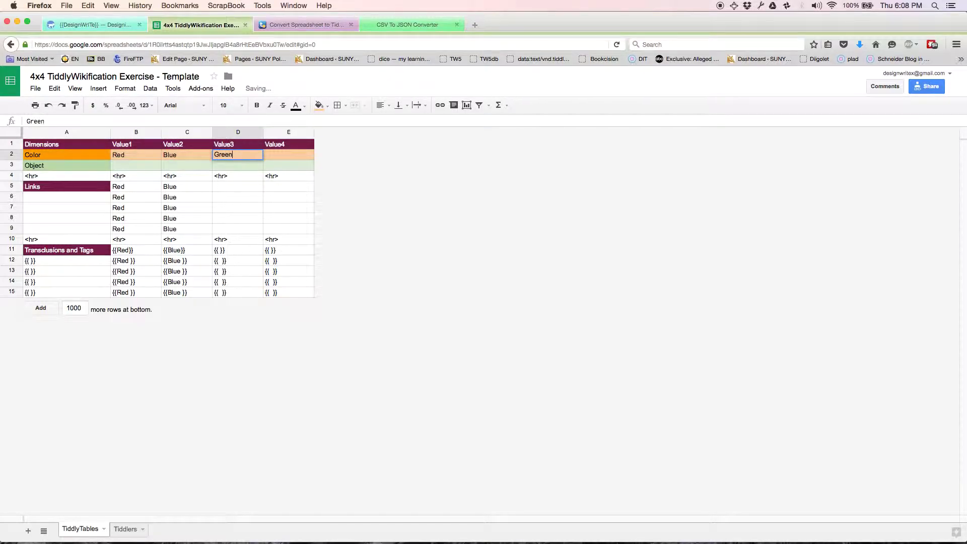
key("Tab")
type("Yellow")
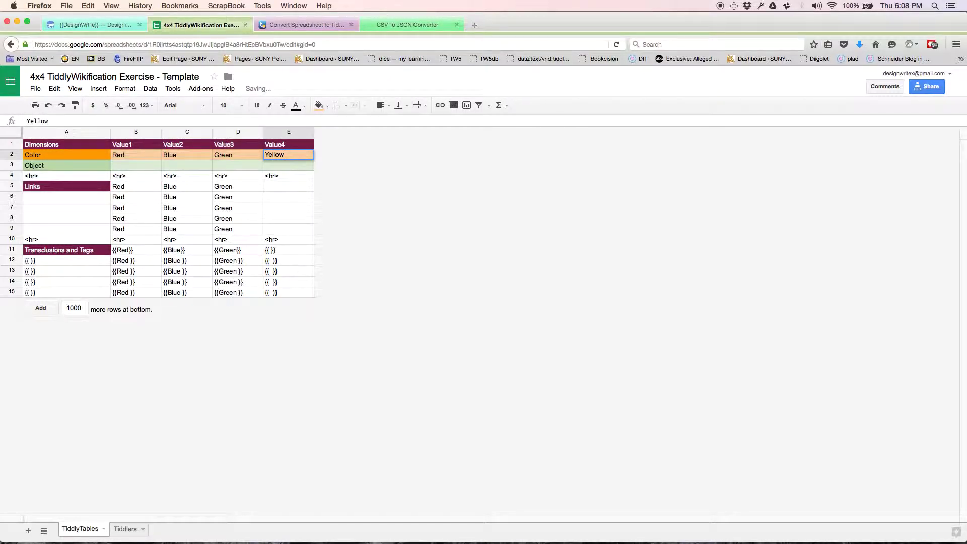
key("Return")
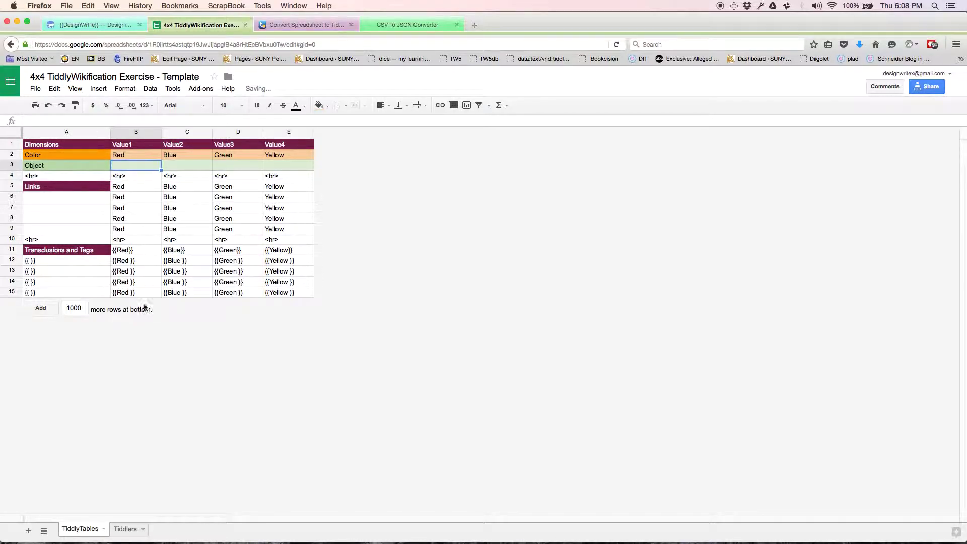
Step: Fill the Object dimension's four values with Flower, Truck, House and Ball
left_click(60, 166)
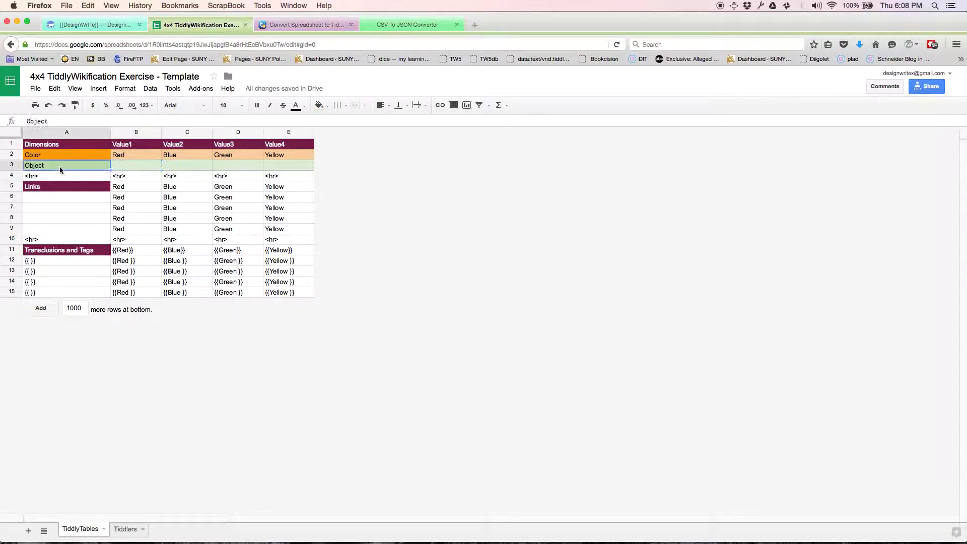
left_click(130, 168)
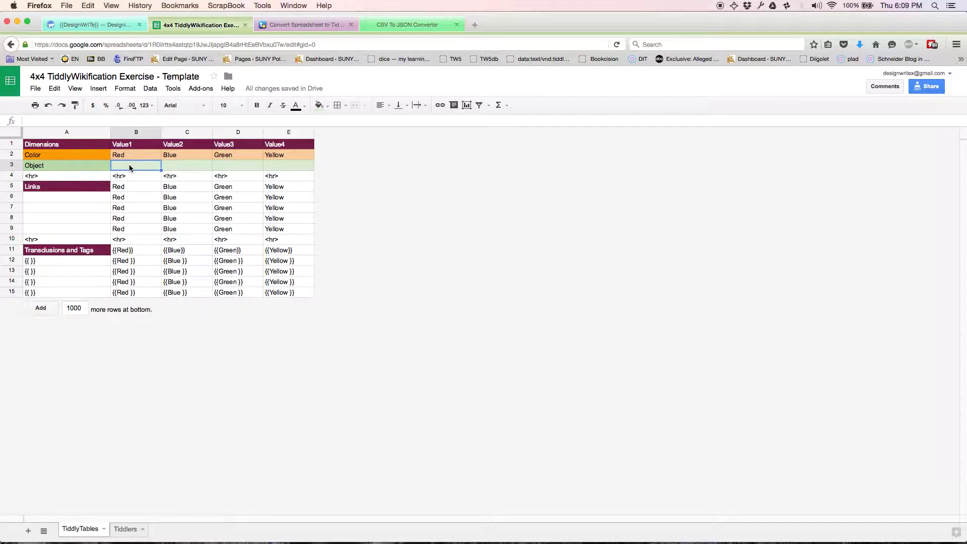
type("Flower")
key("Tab")
type("Truck")
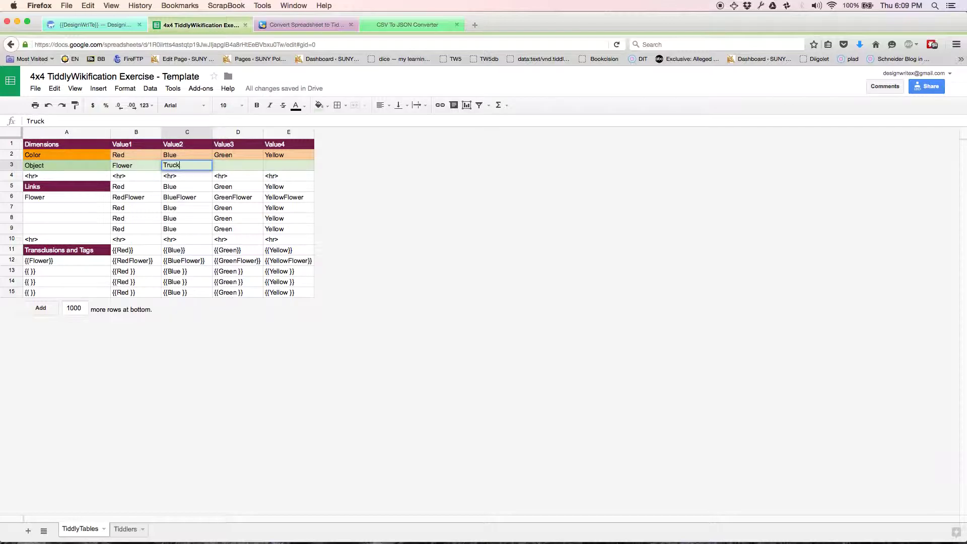
key("Tab")
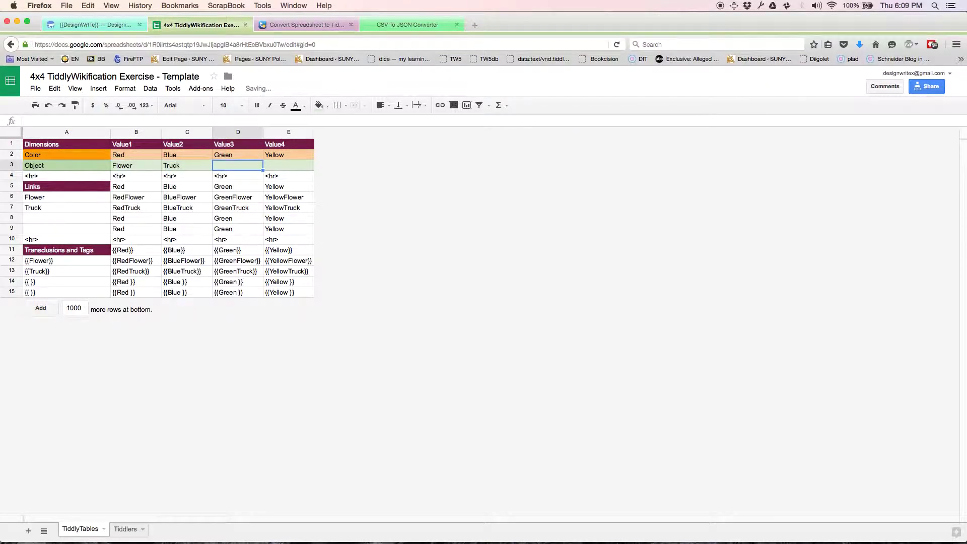
type("House")
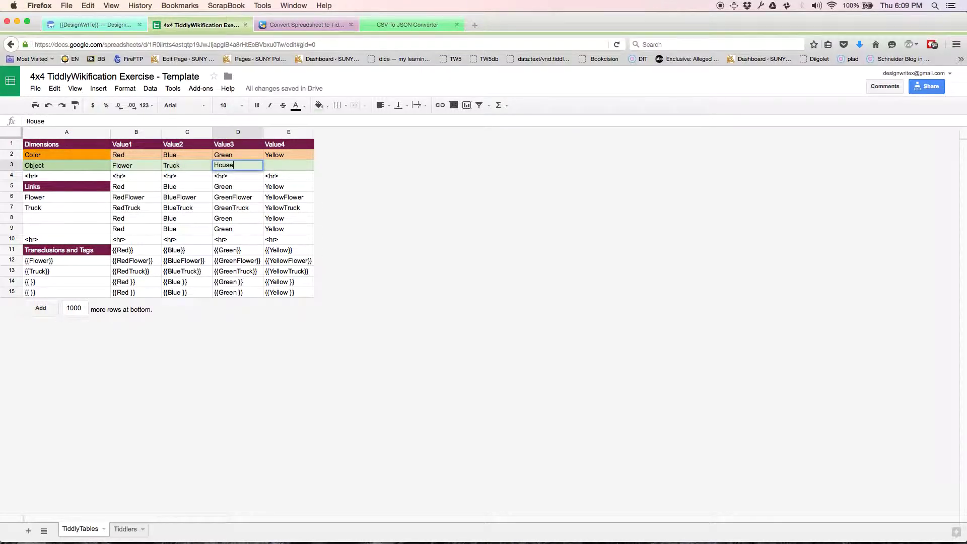
key("Tab")
type("Ball")
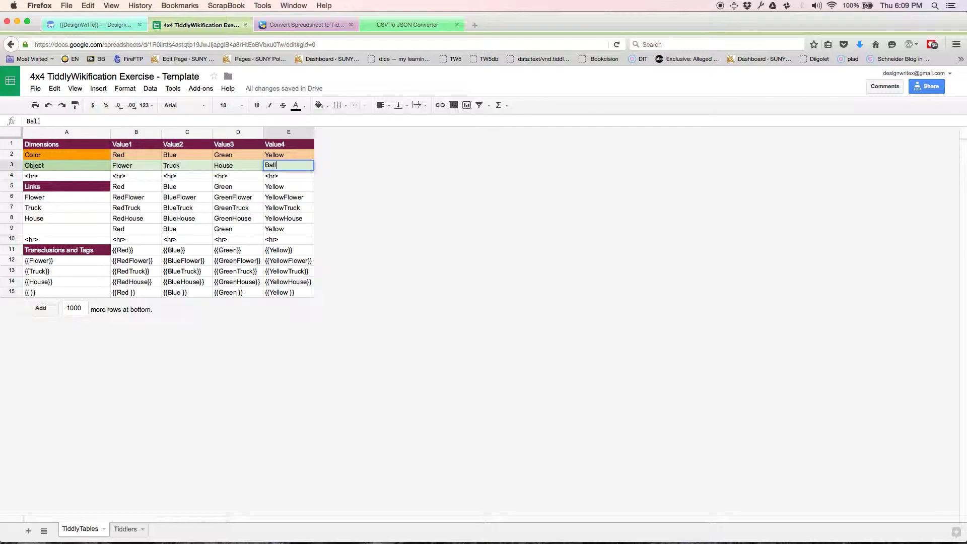
key("Return")
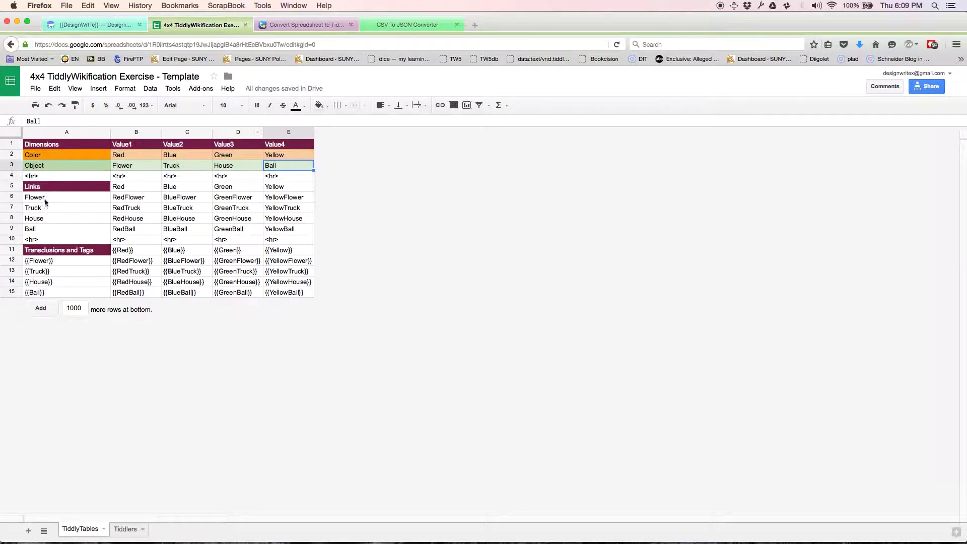
Step: Examine the Links section's formulas that combine each color with each object into tiddler names
left_click(127, 201)
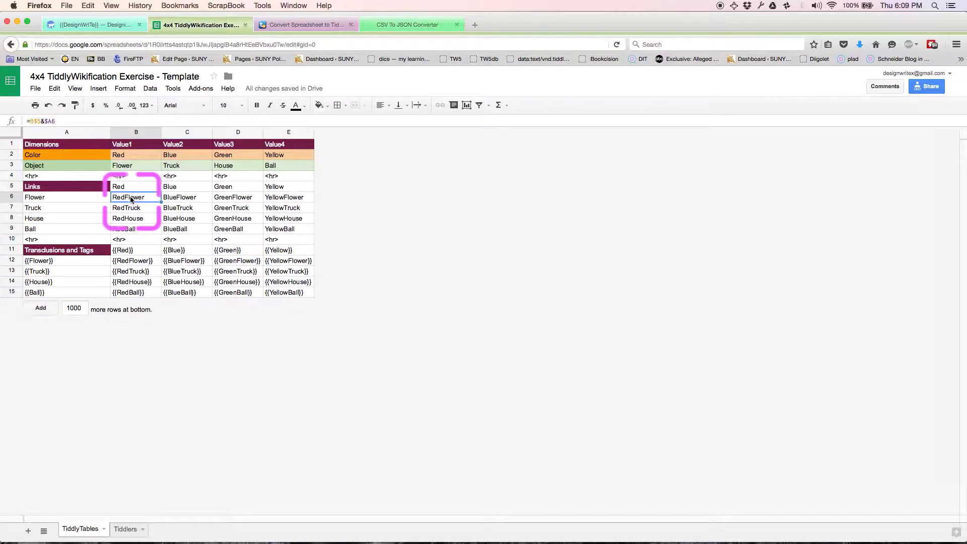
left_click(179, 197)
left_click(179, 210)
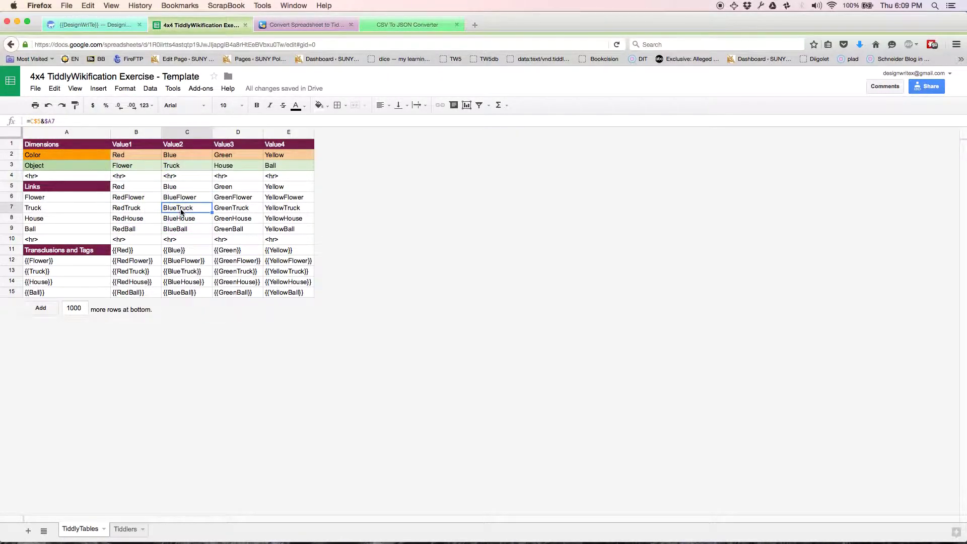
left_click(234, 222)
left_click(233, 229)
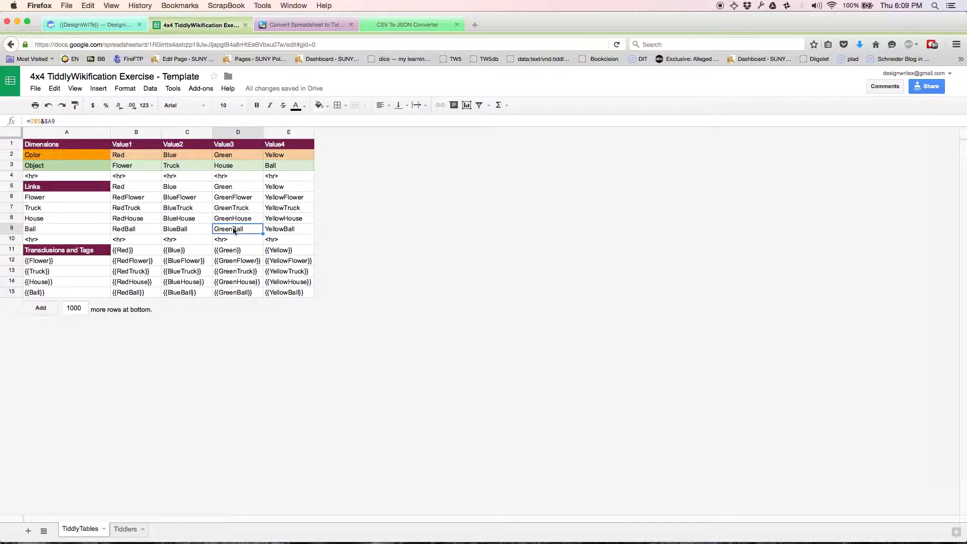
left_click(283, 231)
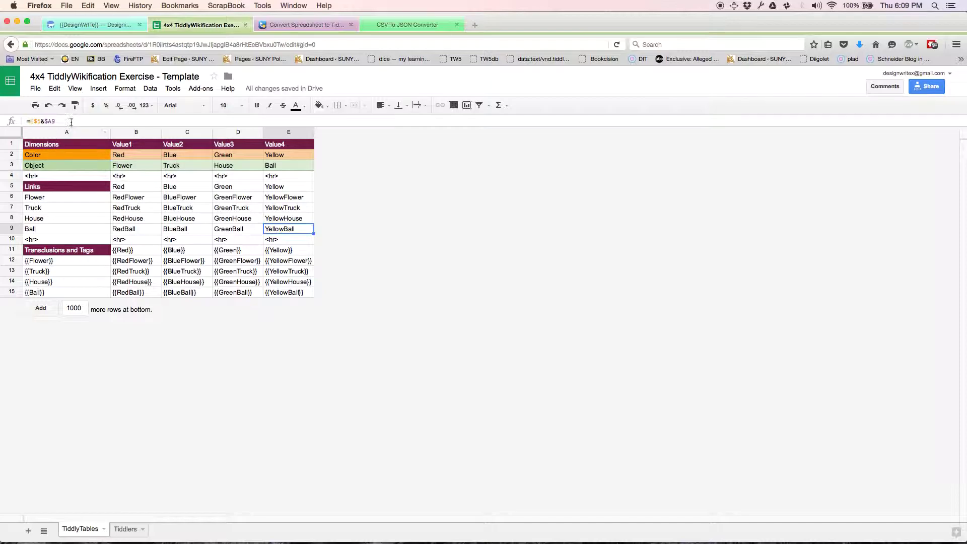
left_click(128, 188)
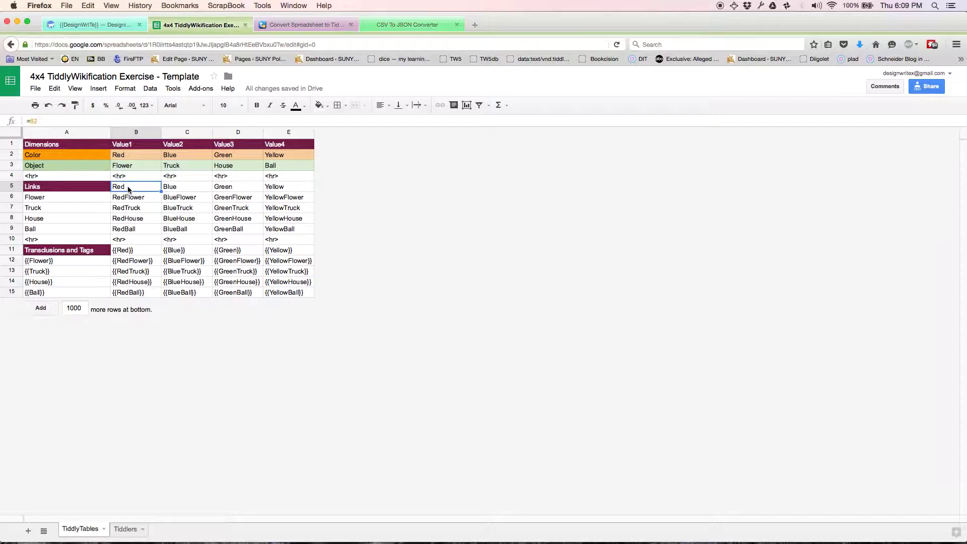
left_click(55, 197)
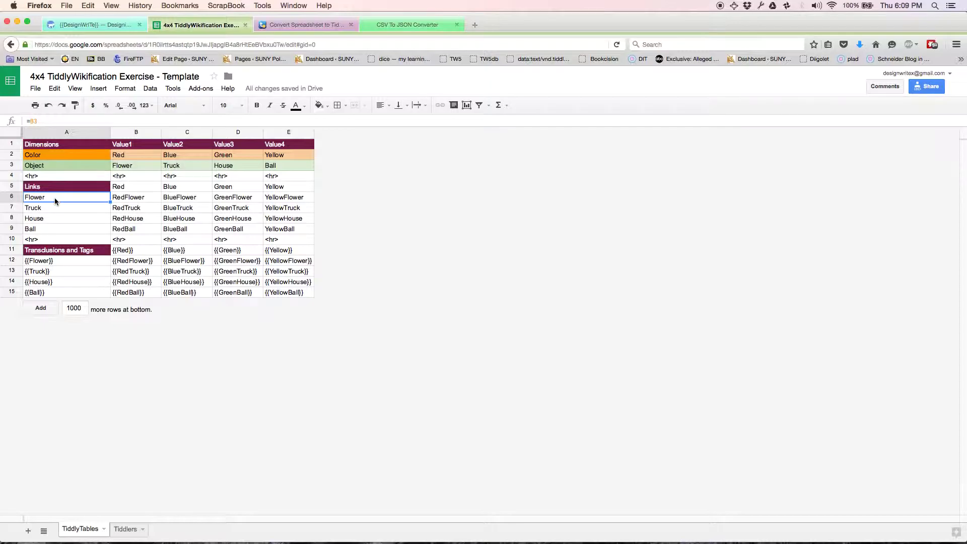
left_click(136, 201)
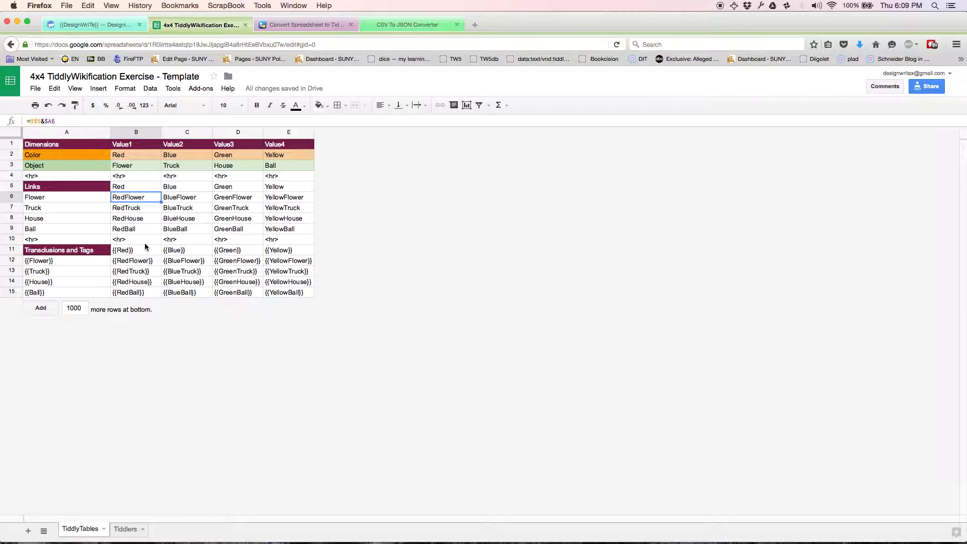
Step: Inspect the transclusion formula in B11 and its source cell B5, leaving the formula unedited
left_click(129, 252)
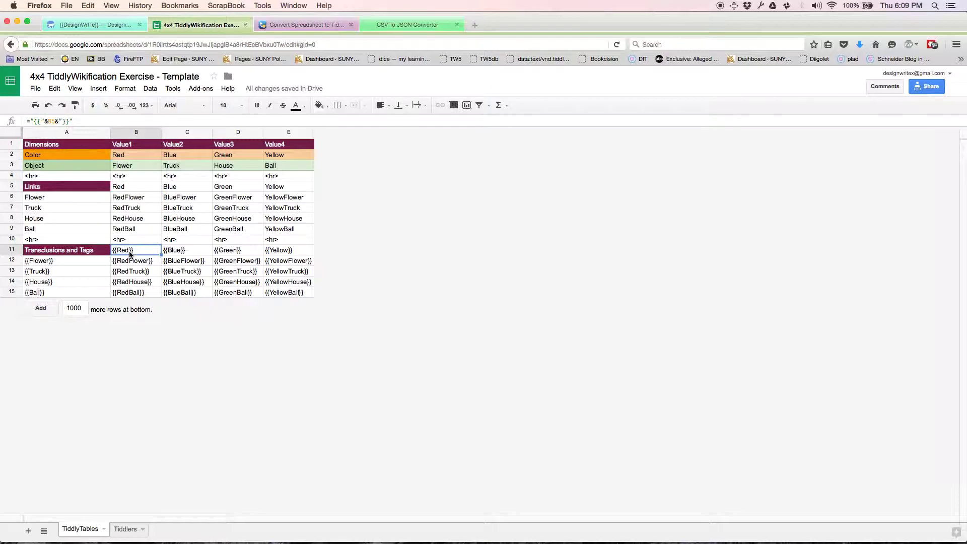
left_click(123, 189)
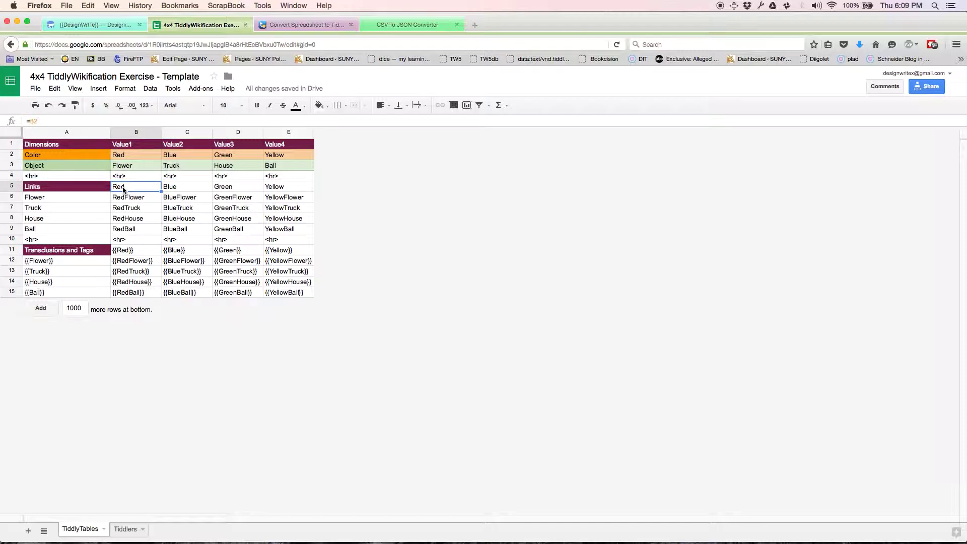
left_click(127, 252)
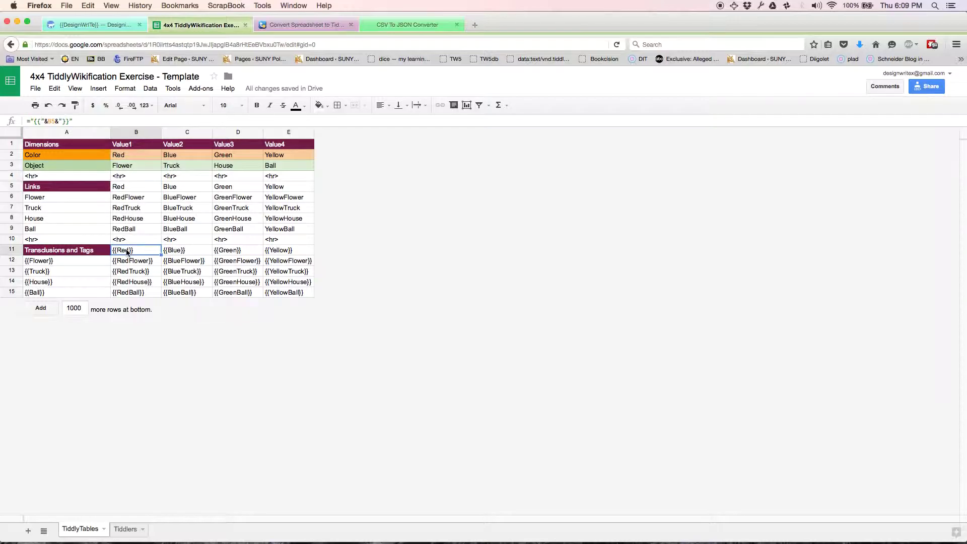
triple_click(97, 121)
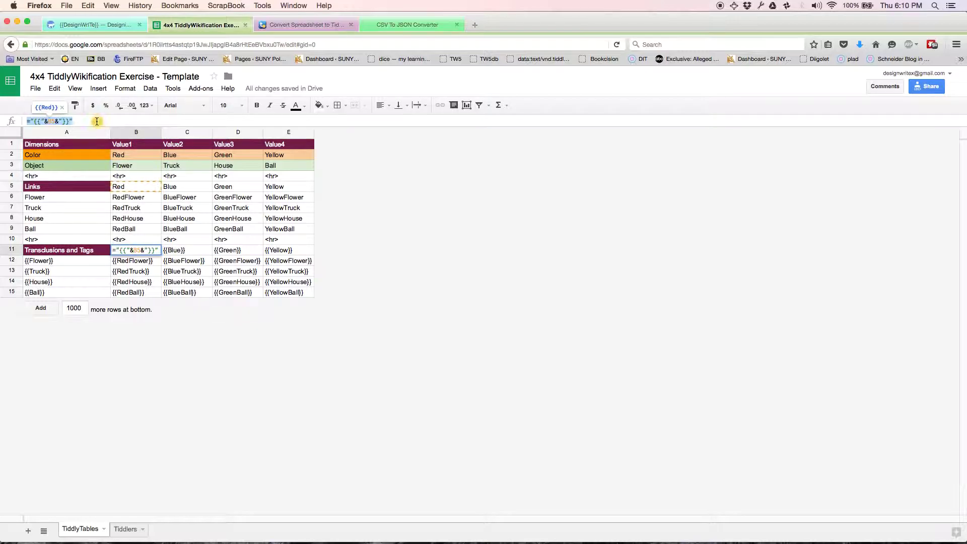
left_click(130, 249)
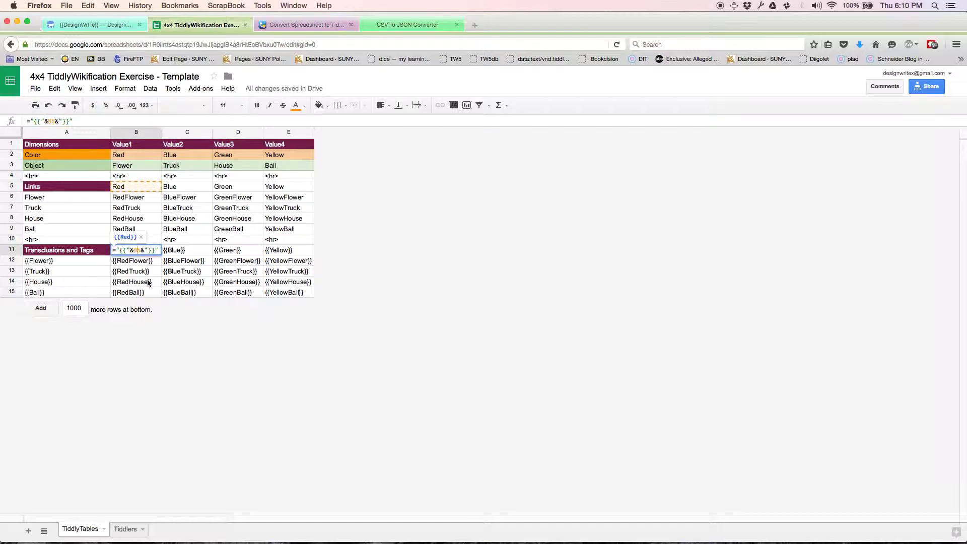
key("Escape")
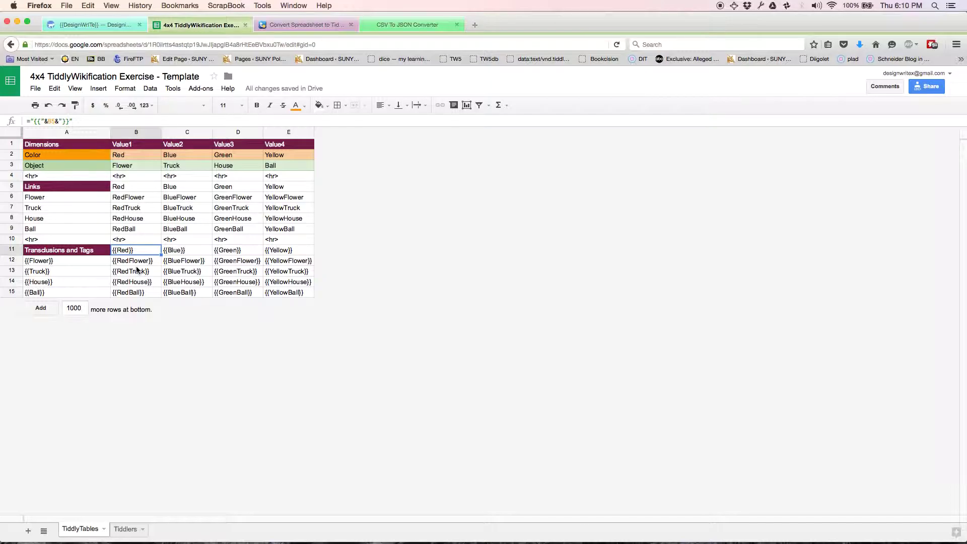
type("<<")
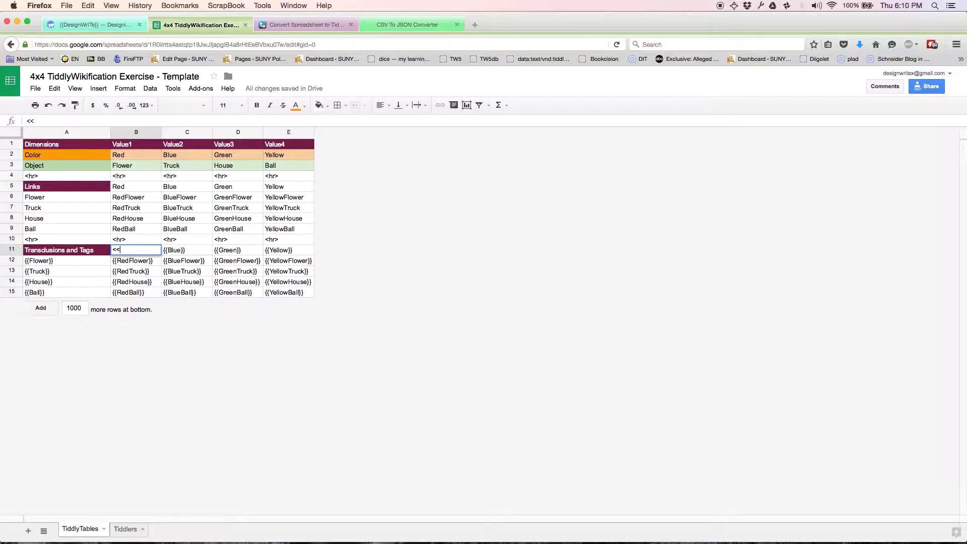
type("tag")
key("BackSpace")
key("BackSpace")
key("BackSpace")
key("BackSpace")
key("BackSpace")
type("<<")
key("BackSpace")
key("BackSpace")
Step: Replace the formula in B11 with ="<<tag "&B5&">>" to build a tag macro from the linked color
type("=")
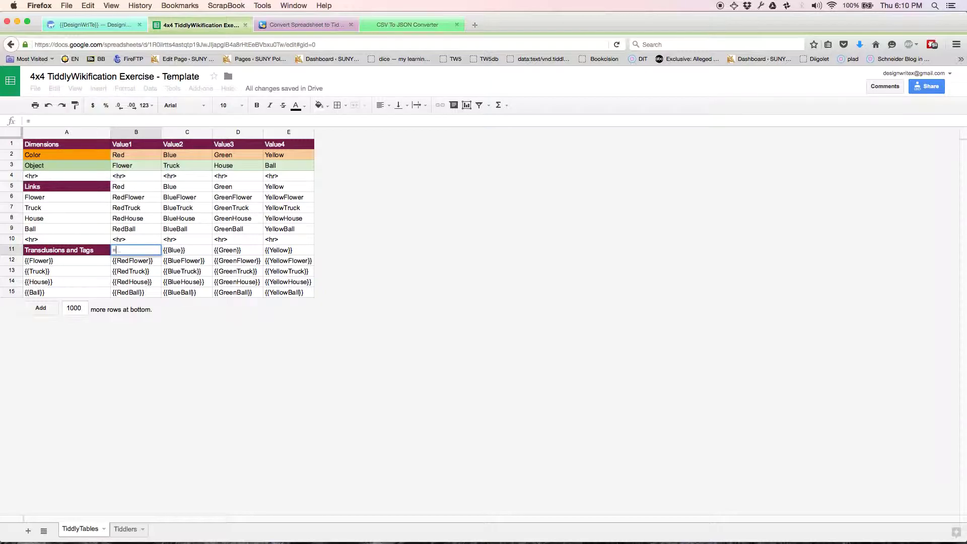
type("\"<<tag \"&")
left_click(126, 192)
type("&\">>")
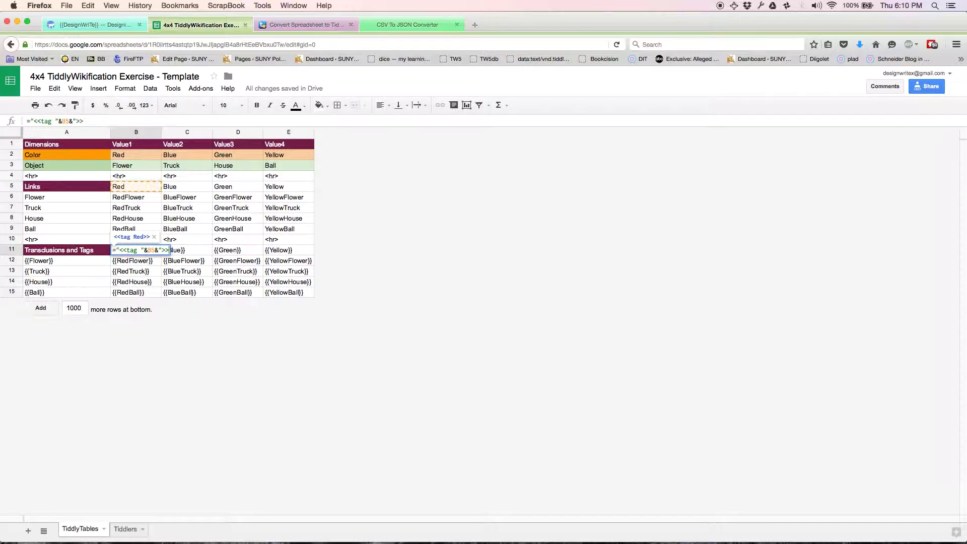
type("\"")
key("Return")
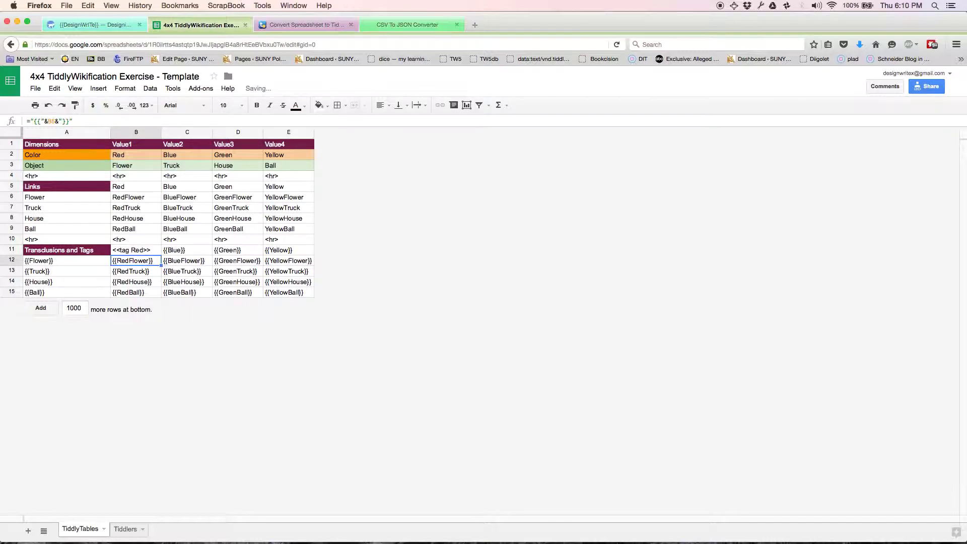
Step: Copy the tag formula from B11 across the other color headings in C11 to E11
key("Up")
key("ctrl+c")
key("Right")
key("ctrl+v")
key("Right")
key("ctrl+v")
key("Right")
key("ctrl+v")
Step: Paste the copied tag formula into the object headings in A12 to A15, ending with A12 selected
key("Left")
key("Left")
key("Left")
key("Left")
key("Down")
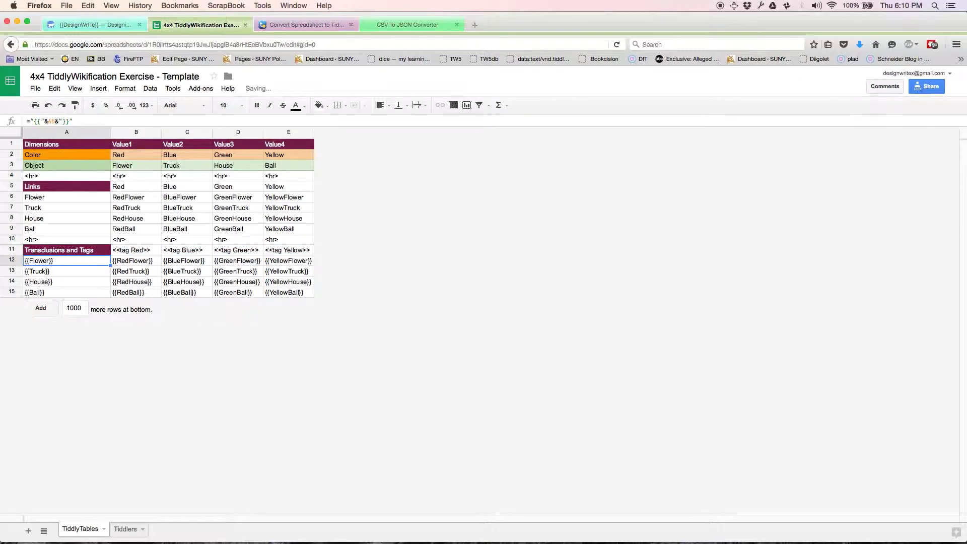
key("ctrl+v")
key("Down")
key("ctrl+v")
key("Down")
key("ctrl+v")
key("Down")
key("ctrl+v")
key("Up")
key("Up")
key("Up")
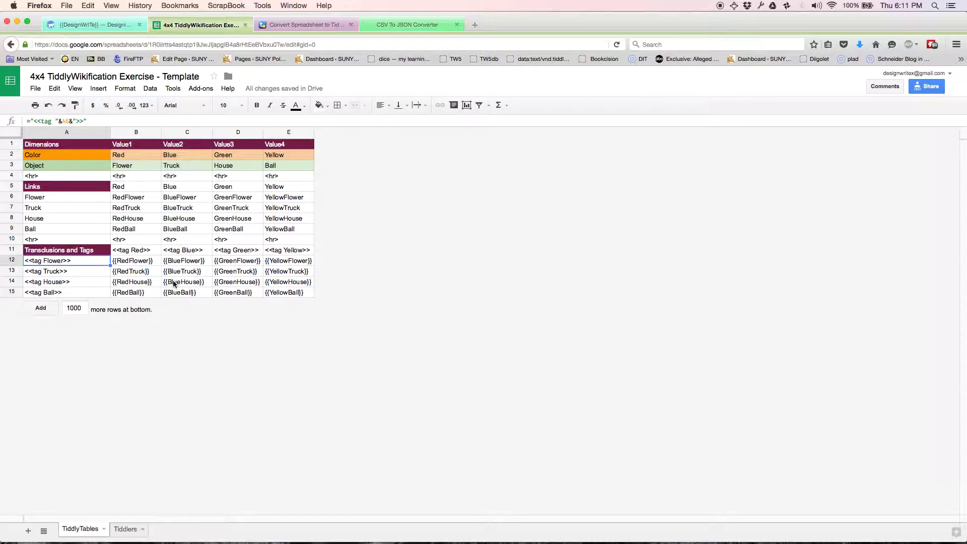
Step: Copy the whole TiddlyTables sheet range A1 to E15, from the Dimensions heading down to the last transclusion row
left_click(91, 146)
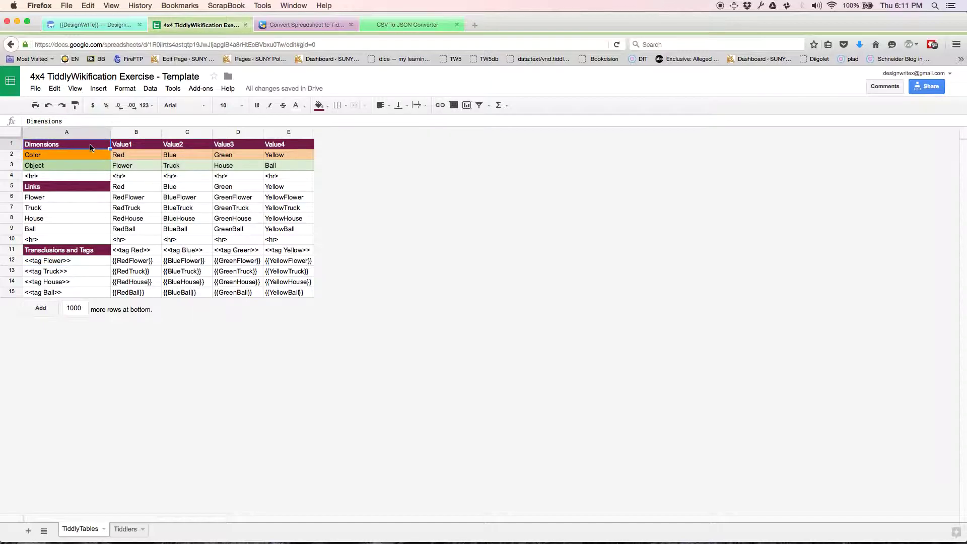
left_click_drag(90, 144, 289, 145)
key("super+shift+Down")
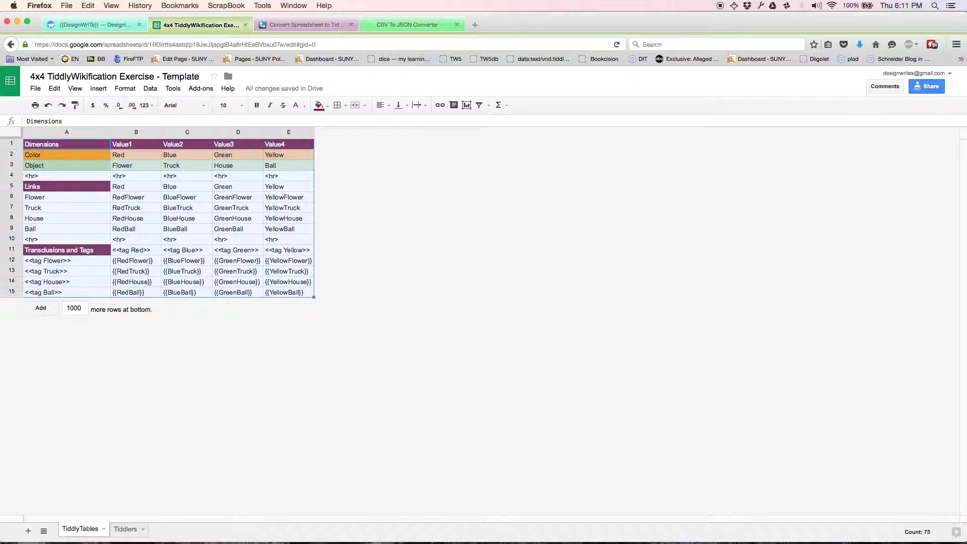
key("super+c")
Step: Switch to the DesignWrITe wiki and open the converter linked in its Spreadsheet To TiddlyTable Conversion Tool tiddler
left_click(98, 25)
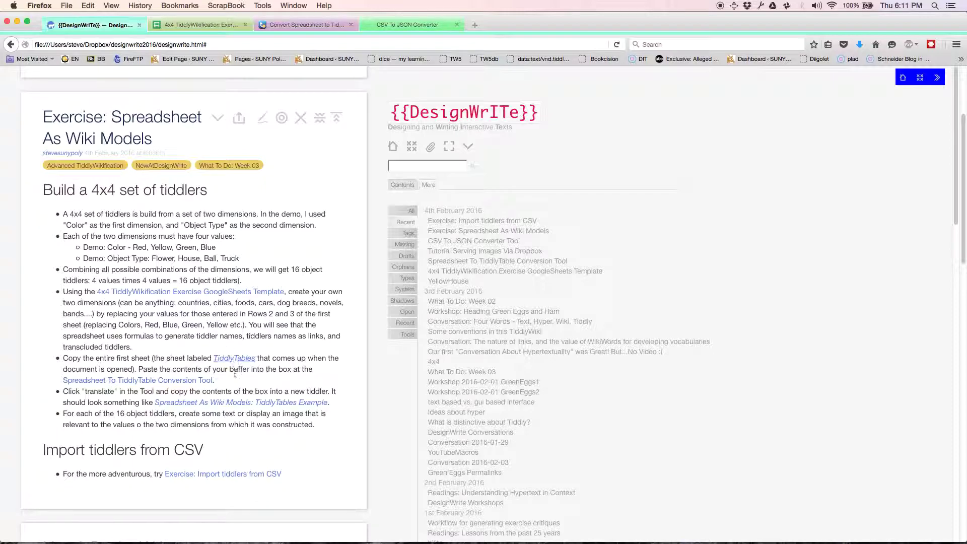
left_click(183, 385)
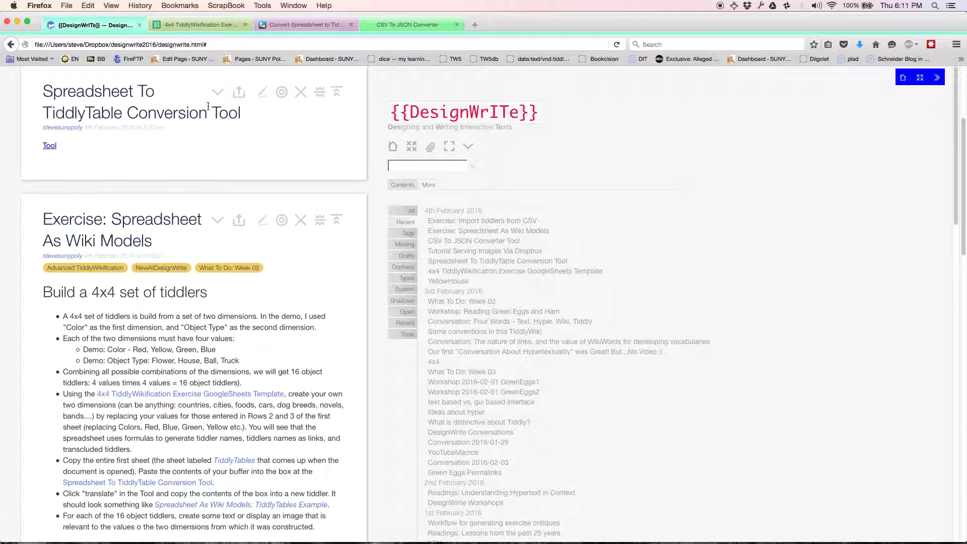
left_click(49, 147)
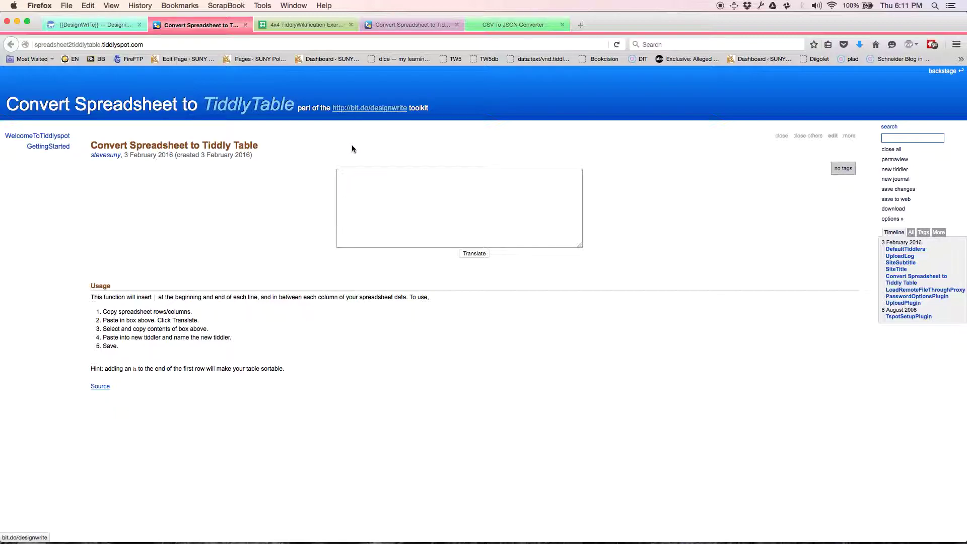
left_click(312, 24)
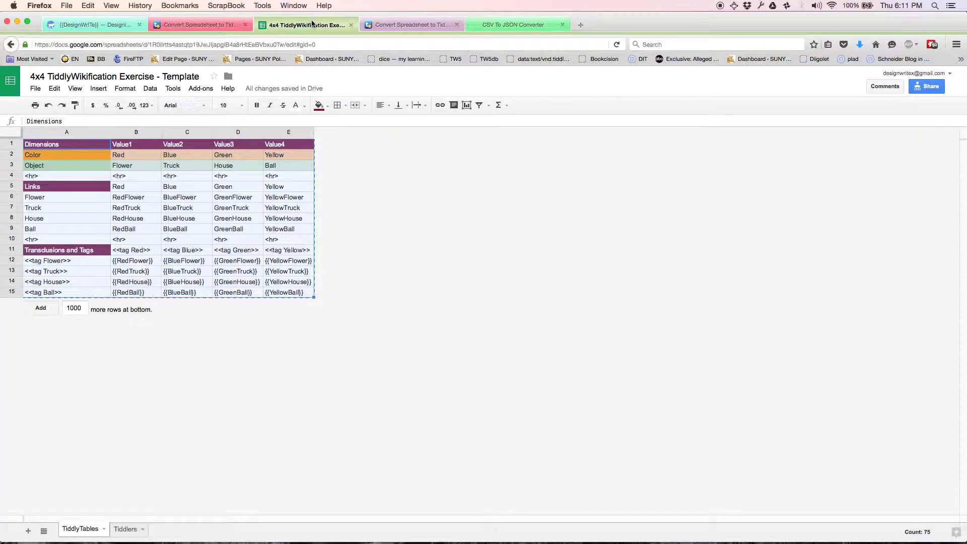
left_click(234, 27)
Step: Paste the spreadsheet data into the converter, translate it to TiddlyTable markup and copy the entire result
left_click(359, 183)
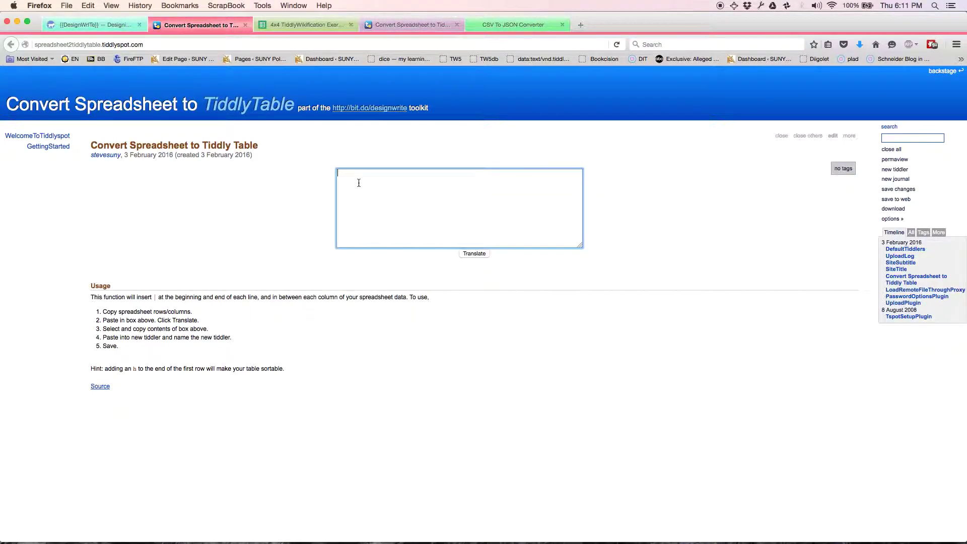
key("super+v")
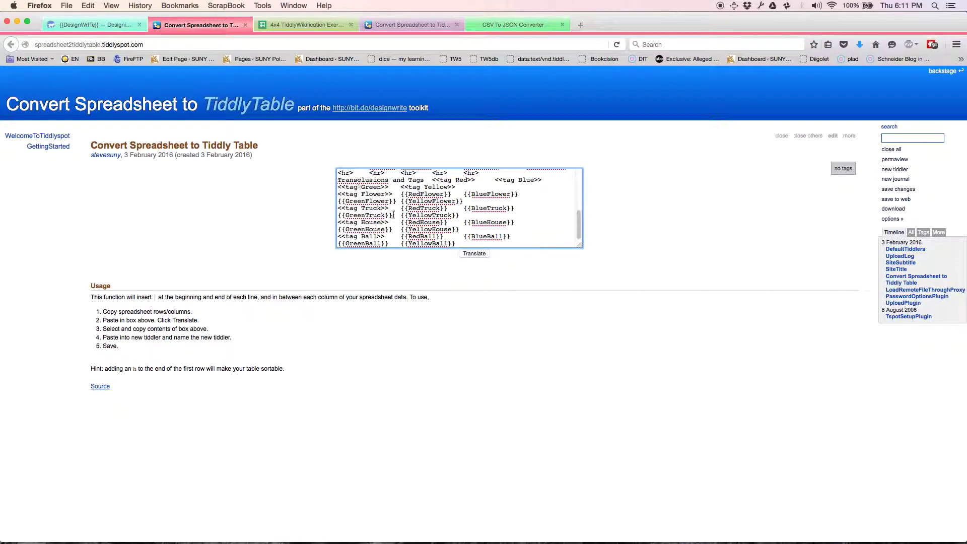
left_click(474, 253)
left_click(450, 208)
key("super+a")
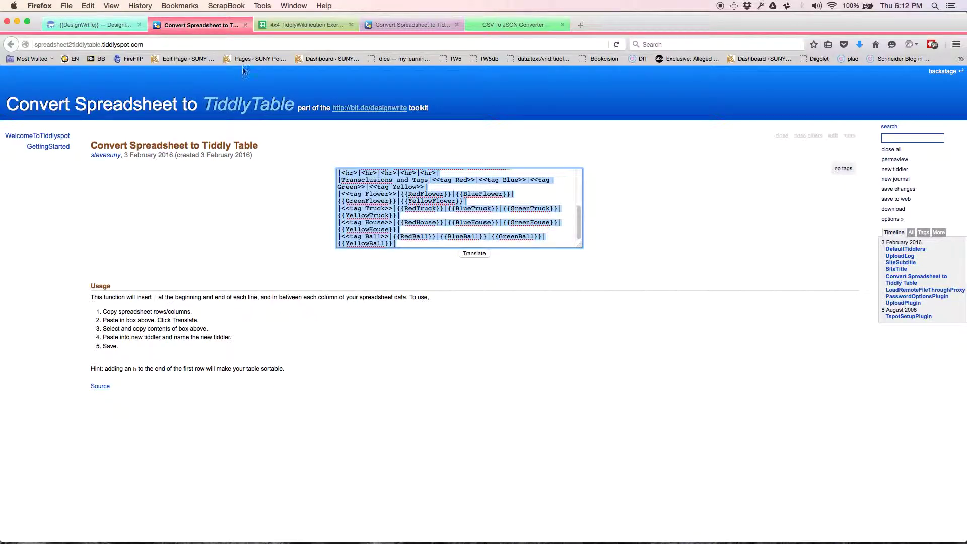
Step: Create the missing TiddlyTables tiddler in the DesignWrITe wiki with the converted table markup as its text and save it
left_click(125, 28)
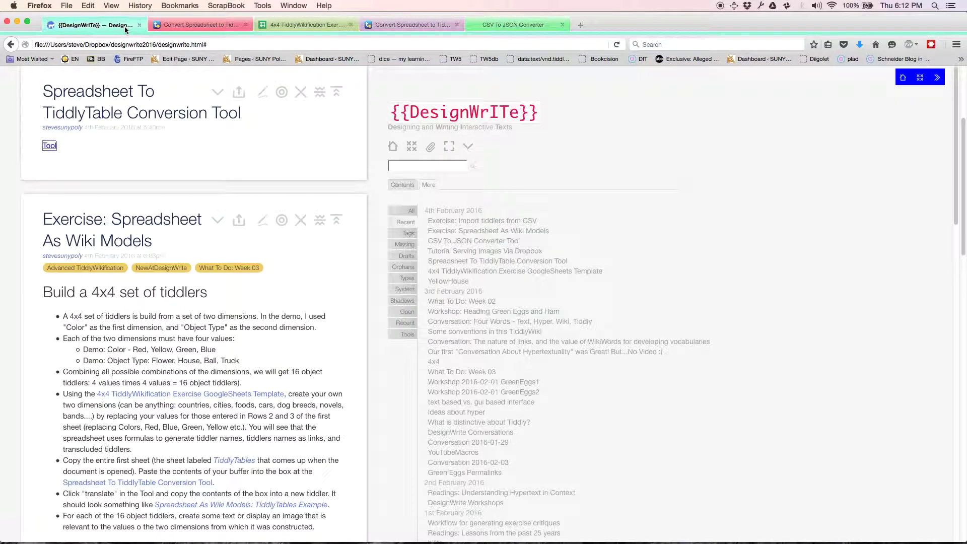
left_click(231, 462)
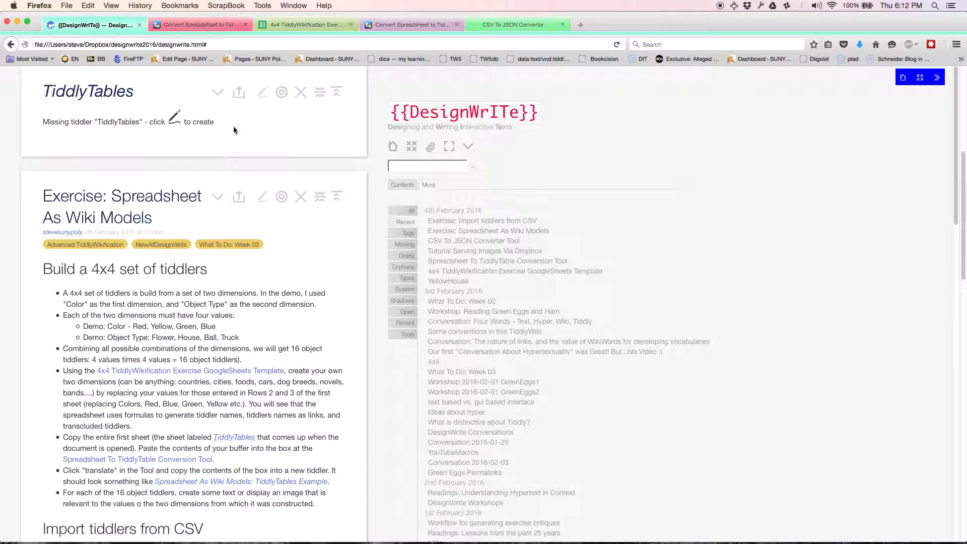
left_click(262, 93)
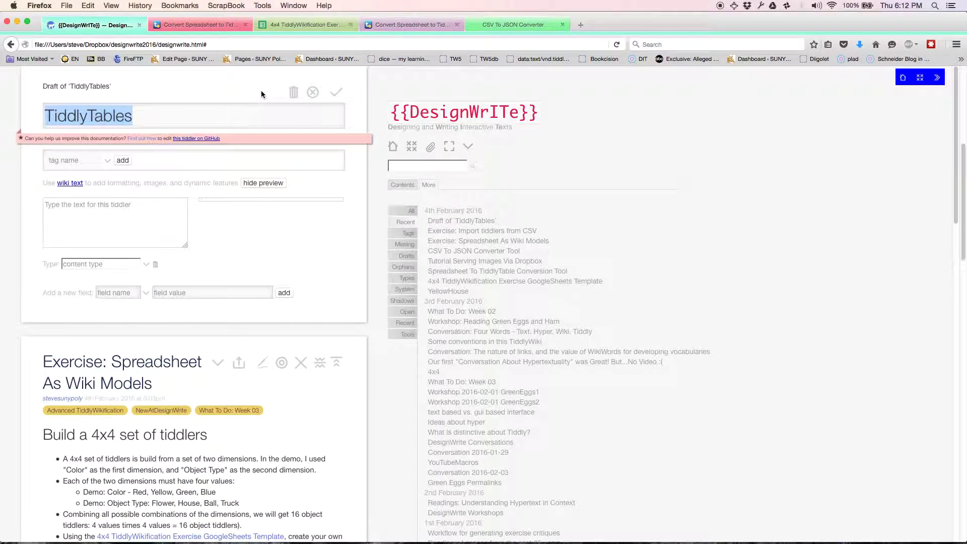
left_click(107, 204)
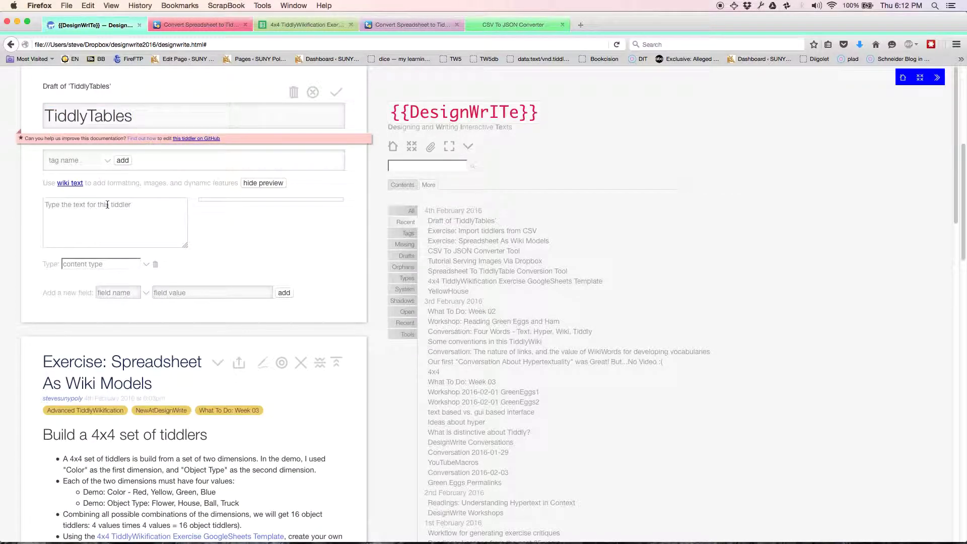
key("super+v")
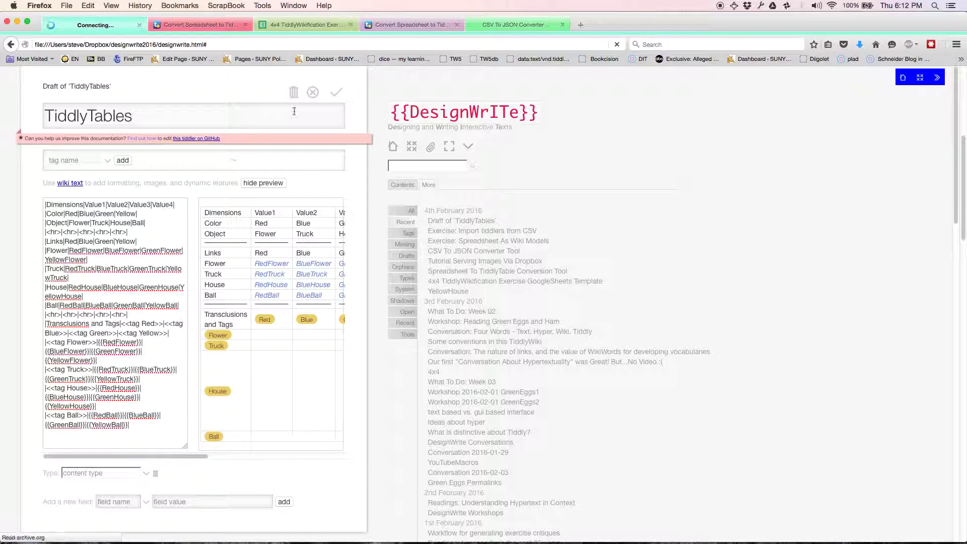
left_click(336, 95)
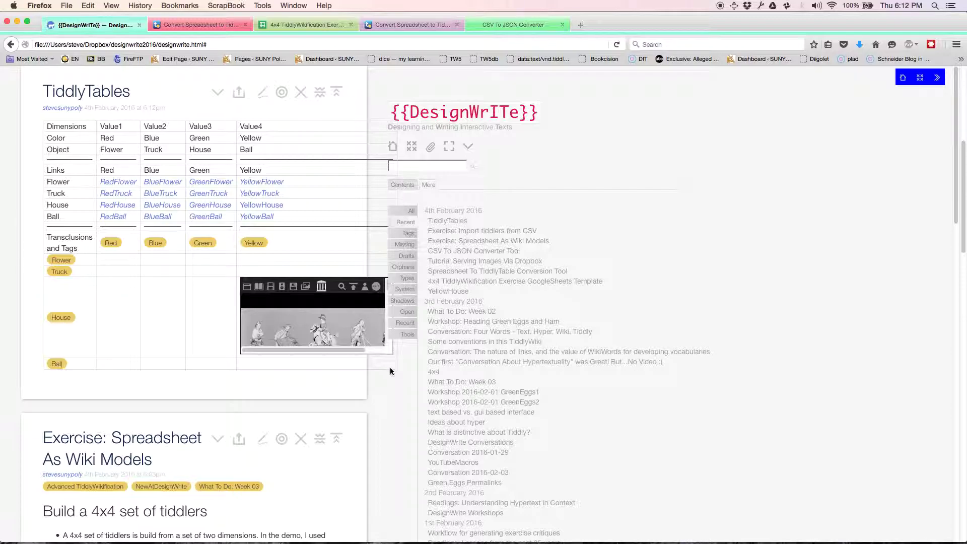
Step: Open the existing YellowHouse tiddler from the links table and delete it
left_click(276, 206)
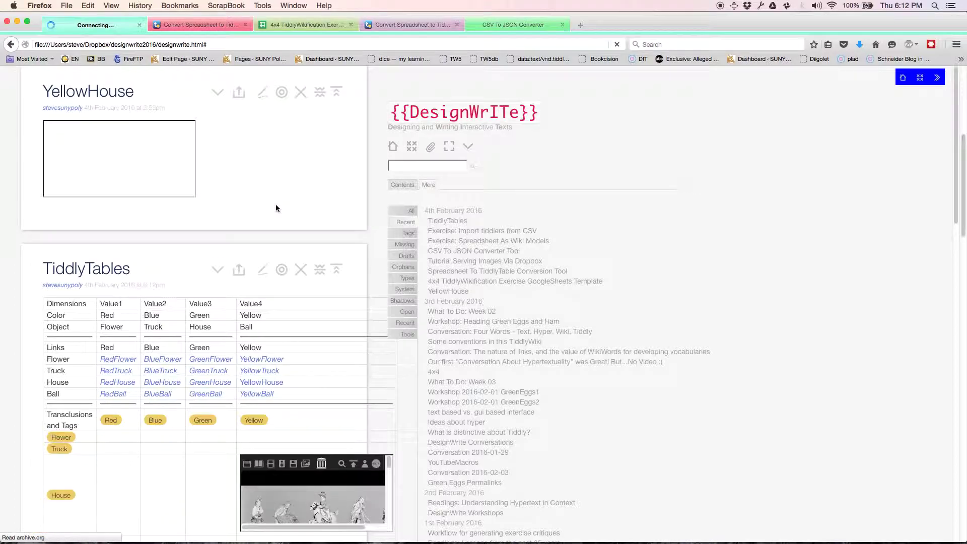
left_click(219, 95)
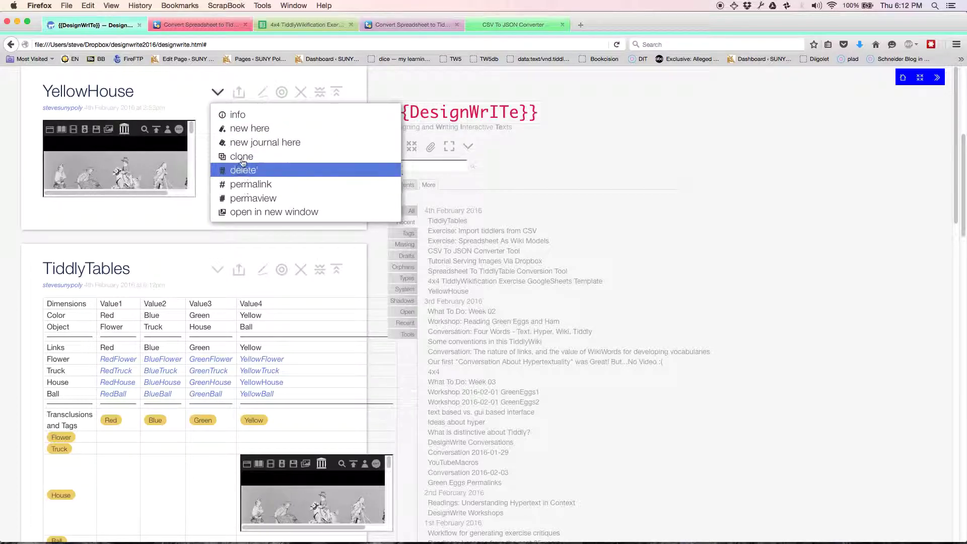
left_click(180, 81)
left_click(262, 93)
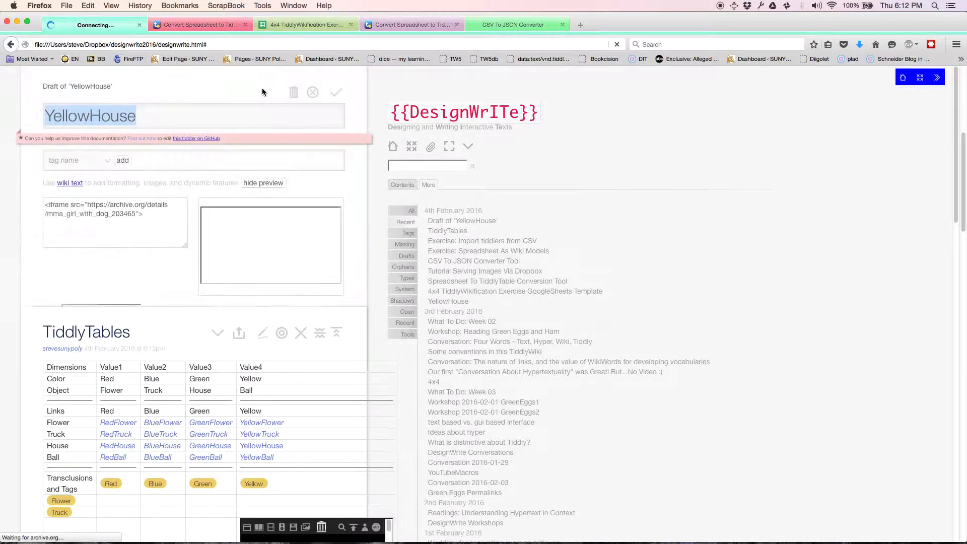
left_click(294, 92)
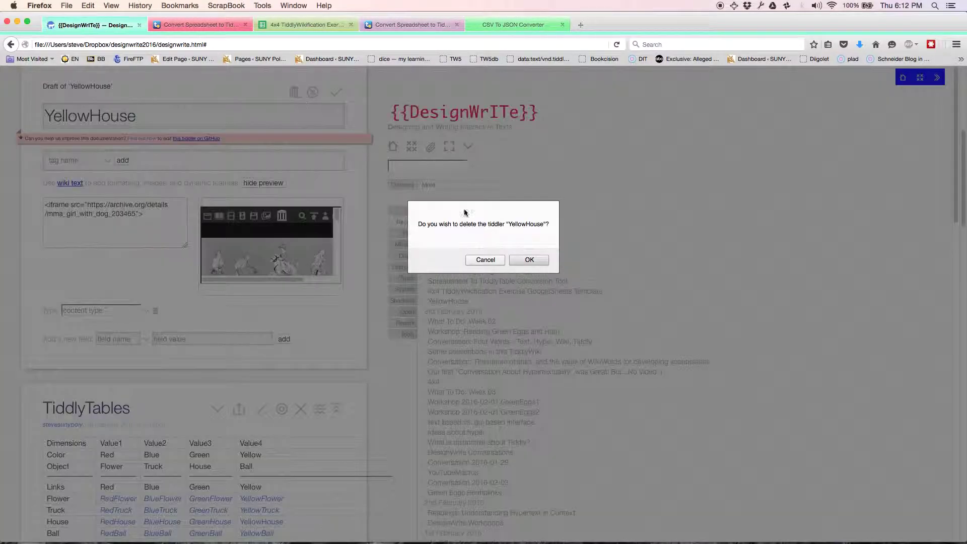
left_click(525, 259)
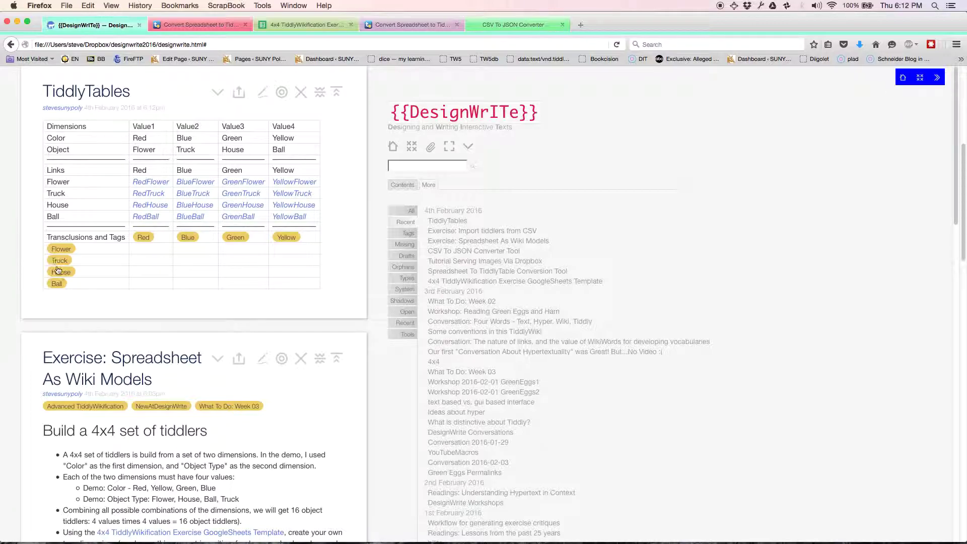
Step: Create the RedFlower tiddler from its table link with the text "This is a red flower tiddler." and save it
left_click(152, 182)
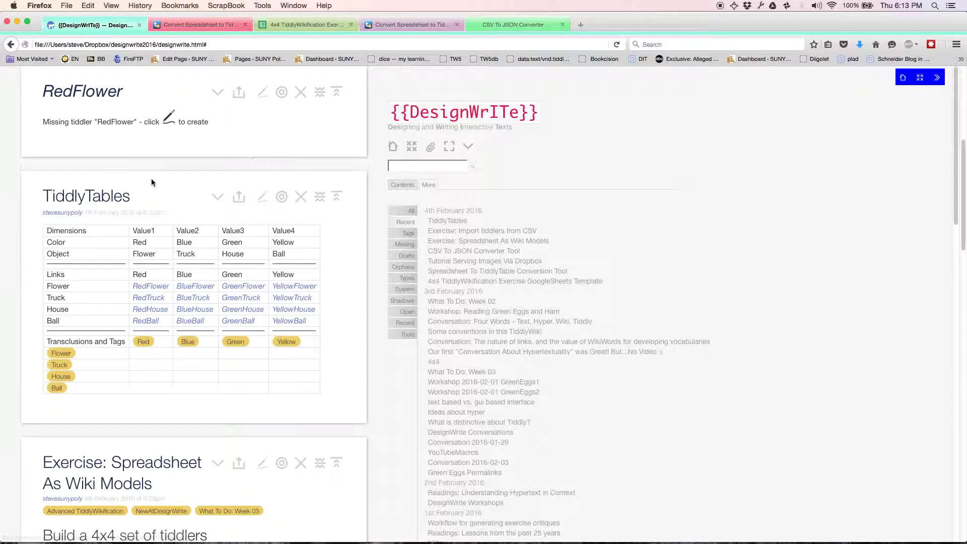
left_click(260, 93)
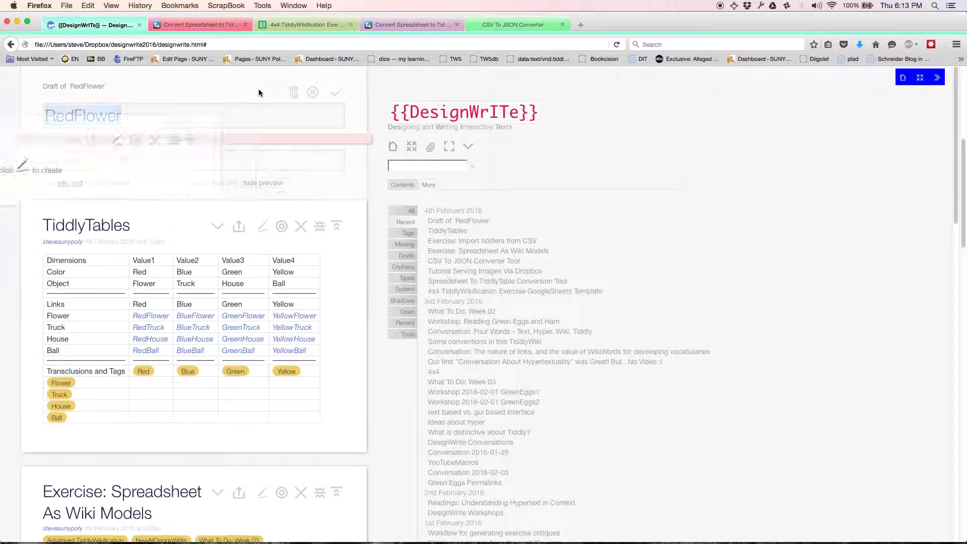
left_click(138, 208)
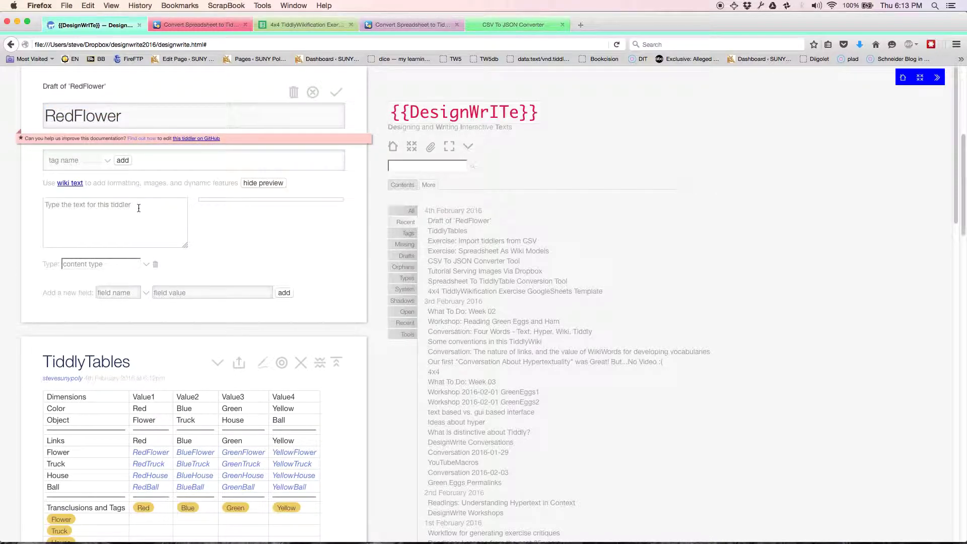
type("This is i")
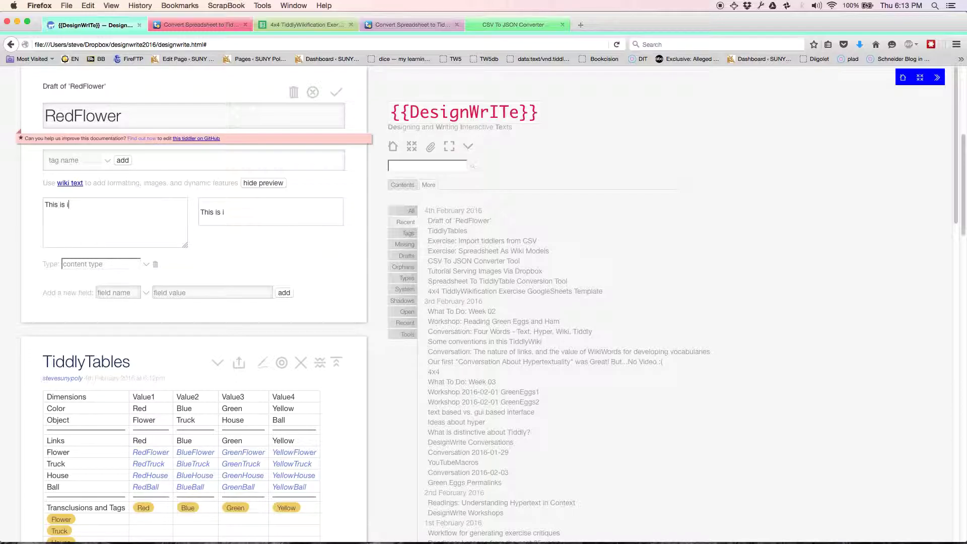
type(" red flower tiddler.")
left_click(334, 96)
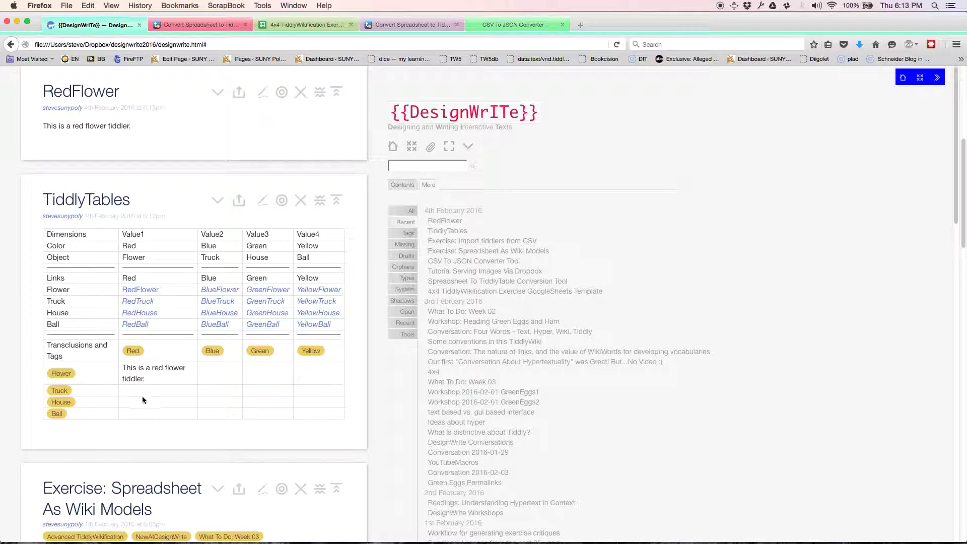
Step: Start the BlueFlower tiddler from its table link and enter the text "This is the Blue Flower Tiddler."
left_click(220, 290)
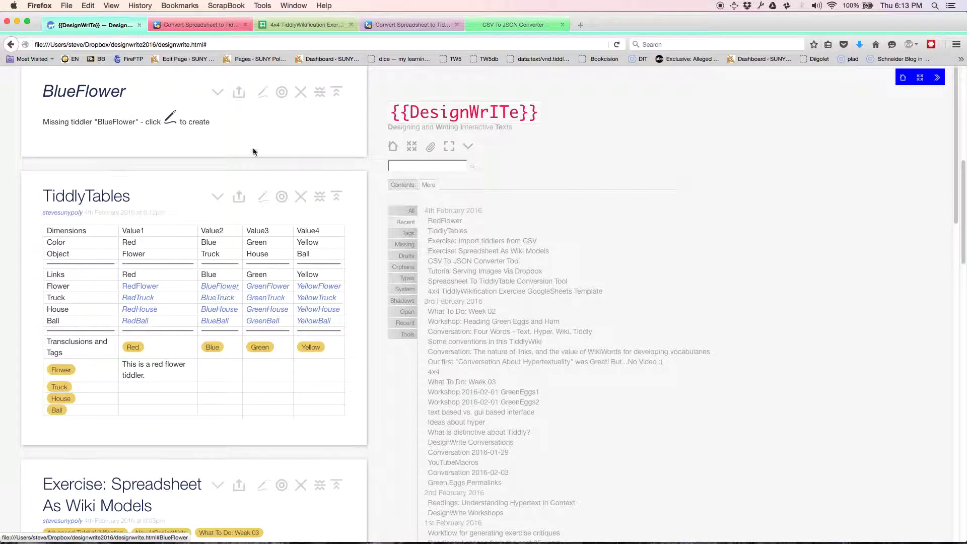
left_click(265, 93)
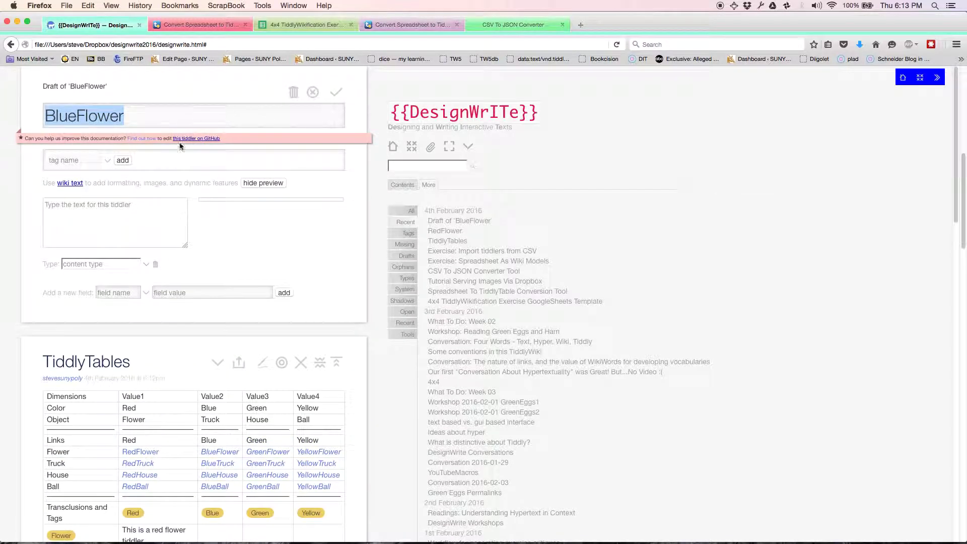
left_click(91, 207)
type("Thi")
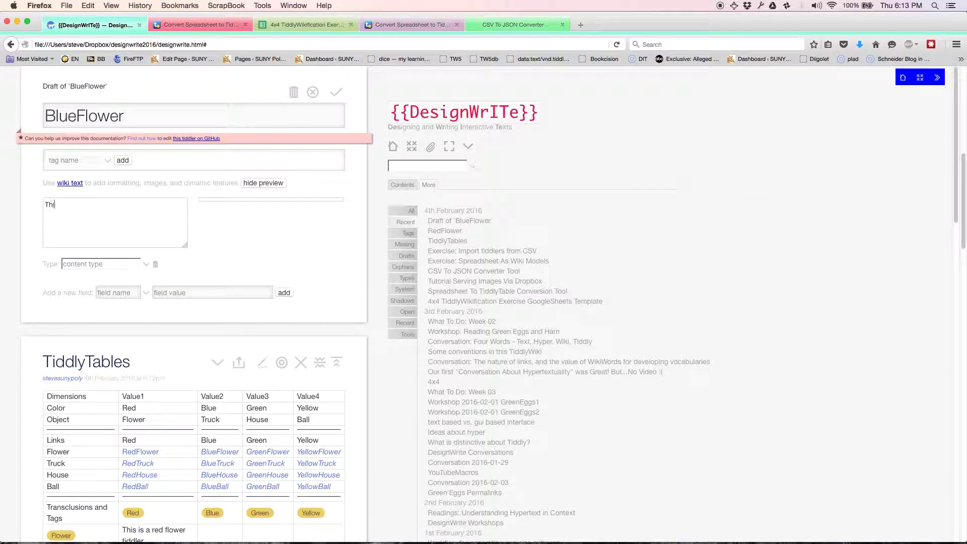
type("s is the Bl")
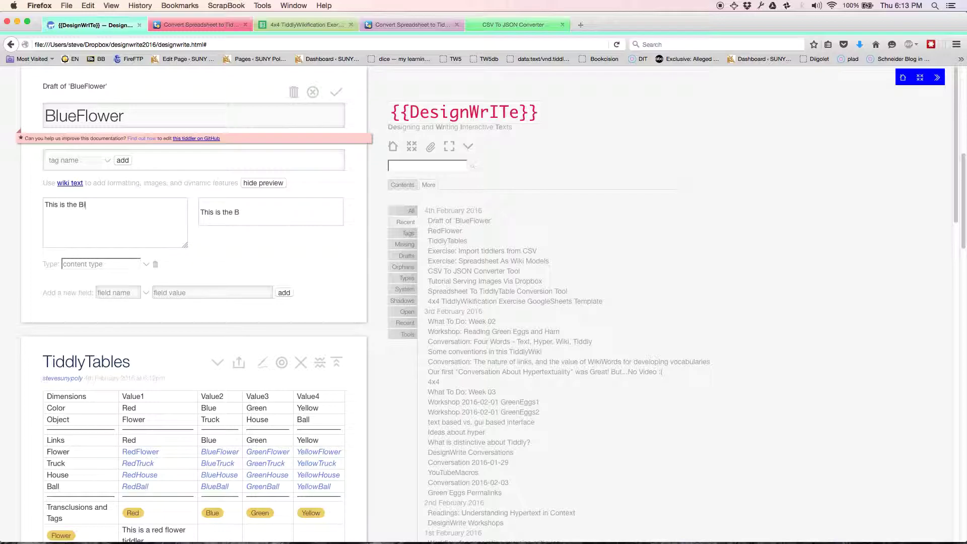
type("ue Flower Tiddler.")
Step: Add the tags Blue and Flower to the BlueFlower draft and save the tiddler
left_click(67, 161)
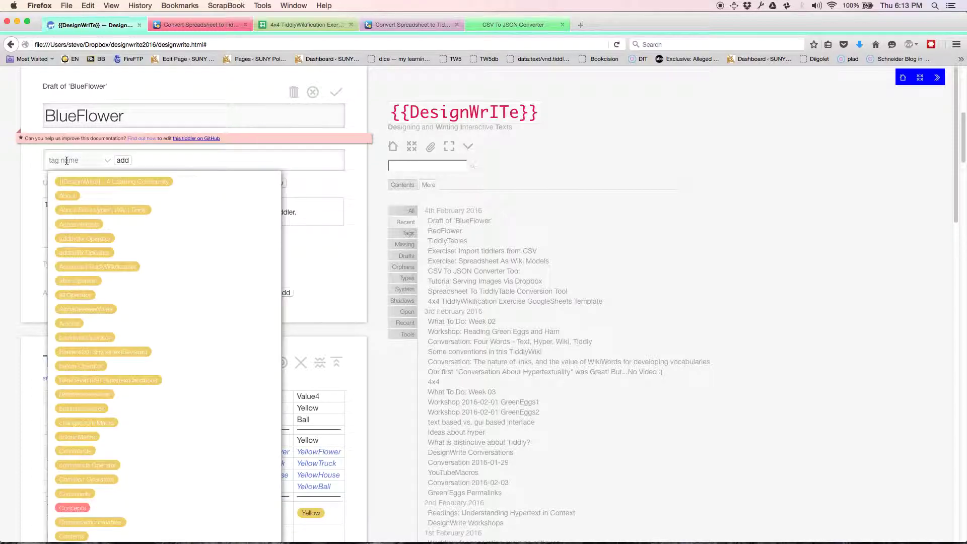
type("Blue")
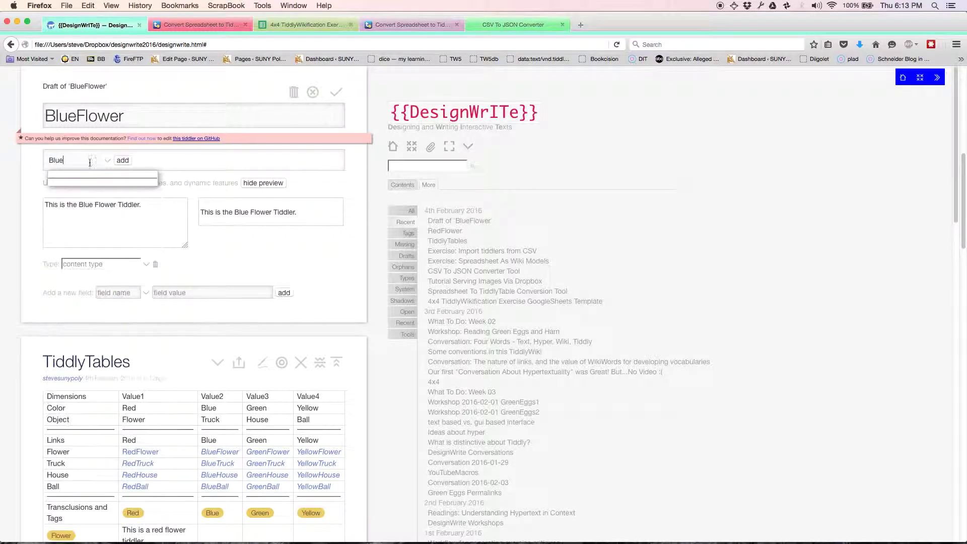
left_click(123, 160)
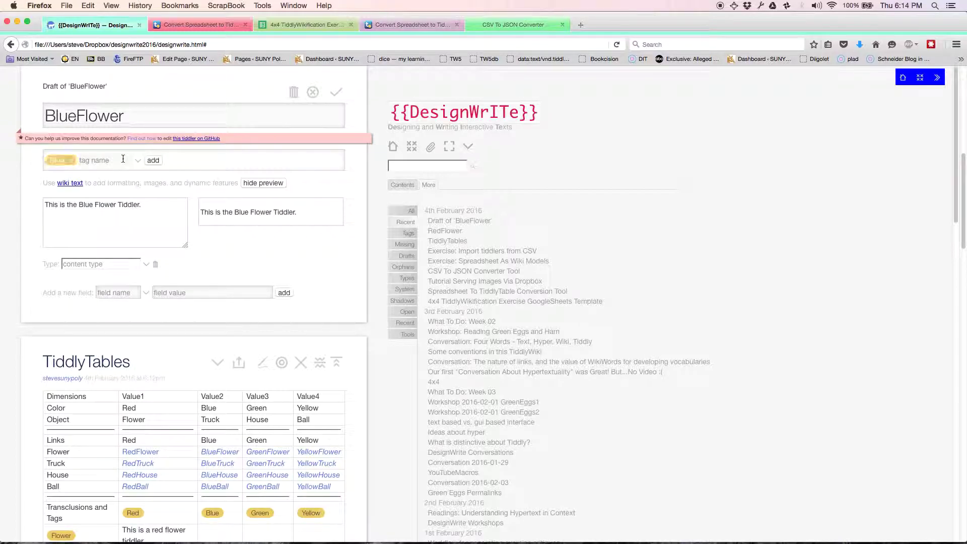
left_click(95, 160)
type("Flower")
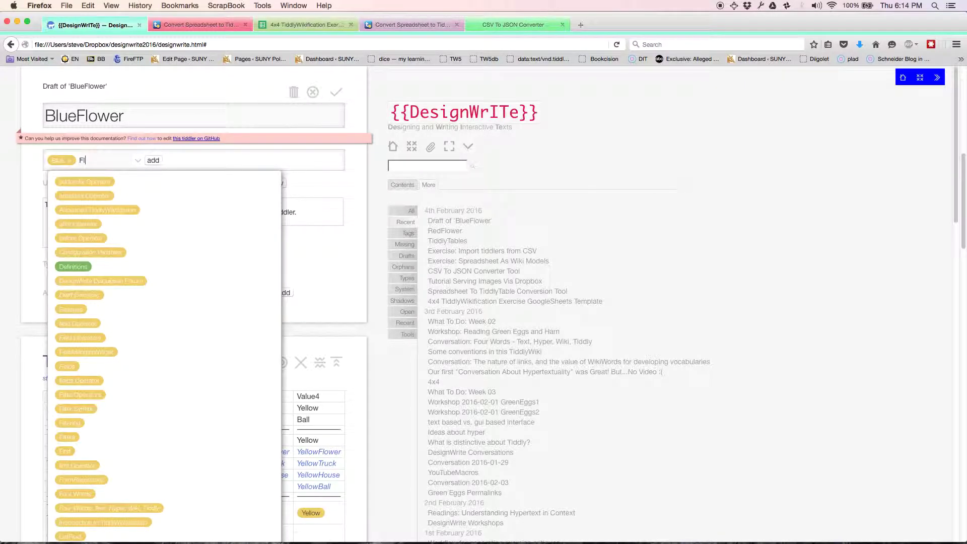
left_click(152, 160)
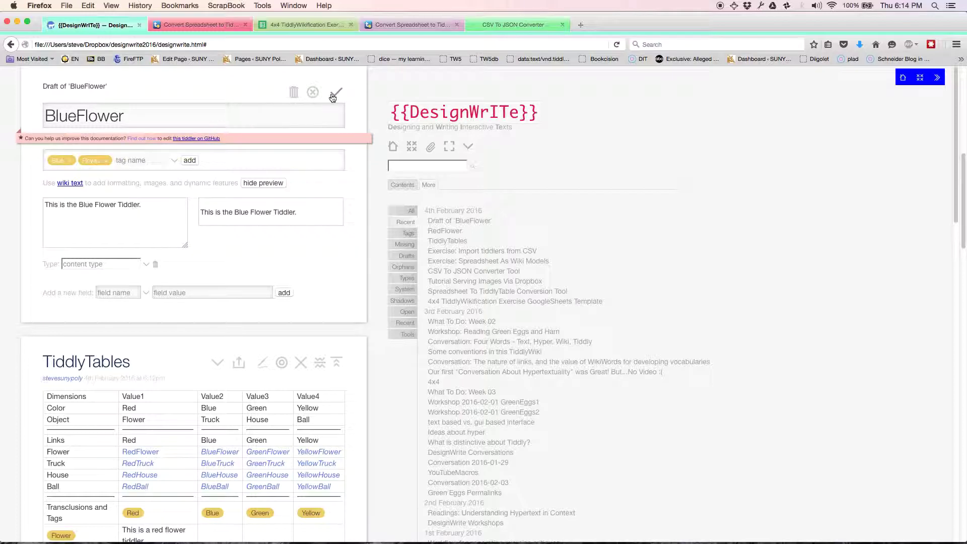
left_click(332, 96)
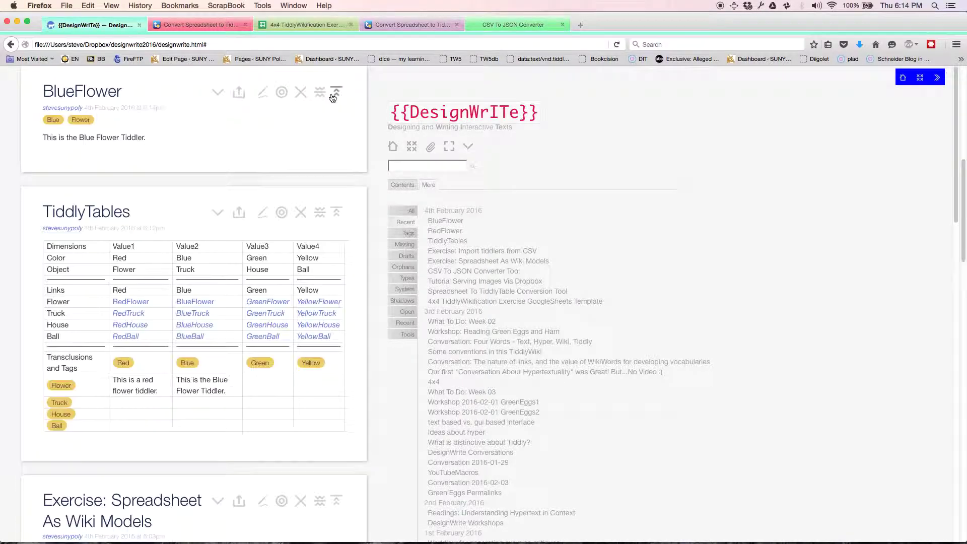
Step: Save the existing RedFlower tiddler with the added tags Red and Flower, and close the RedFlower and BlueFlower tiddlers
left_click(137, 302)
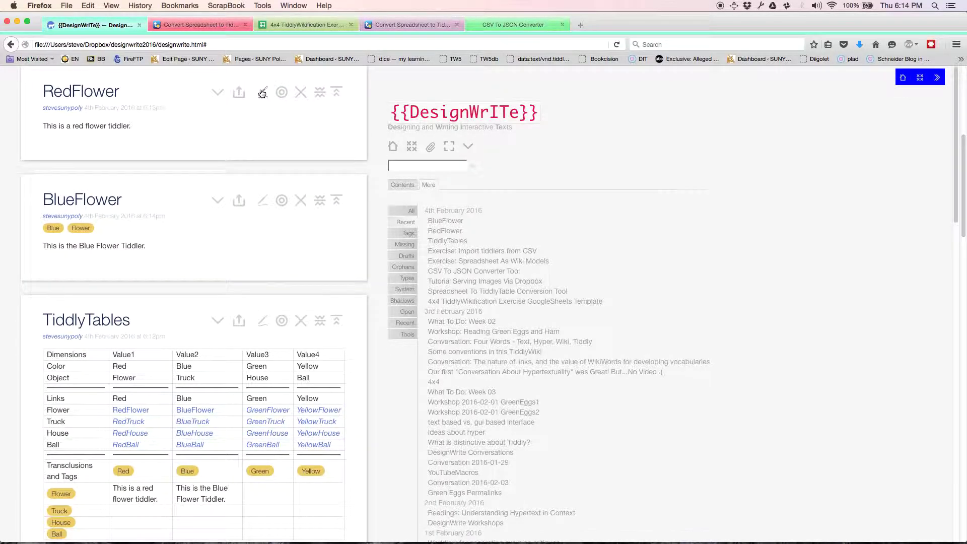
left_click(262, 93)
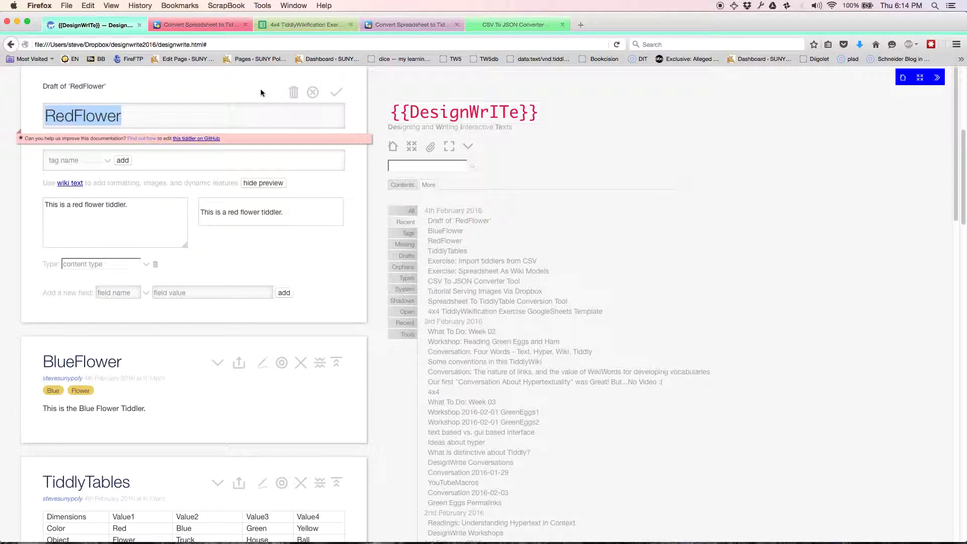
left_click(61, 158)
type("Red")
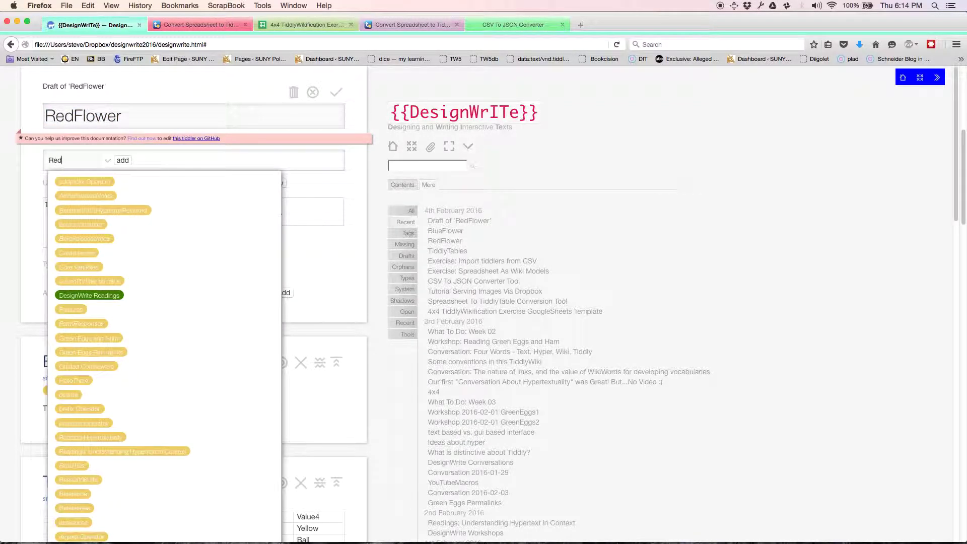
left_click(123, 161)
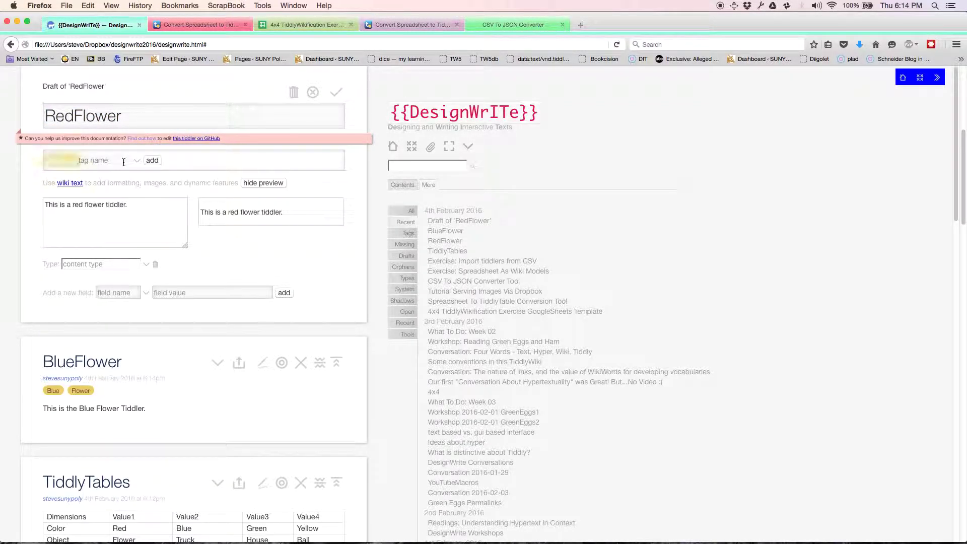
left_click(100, 160)
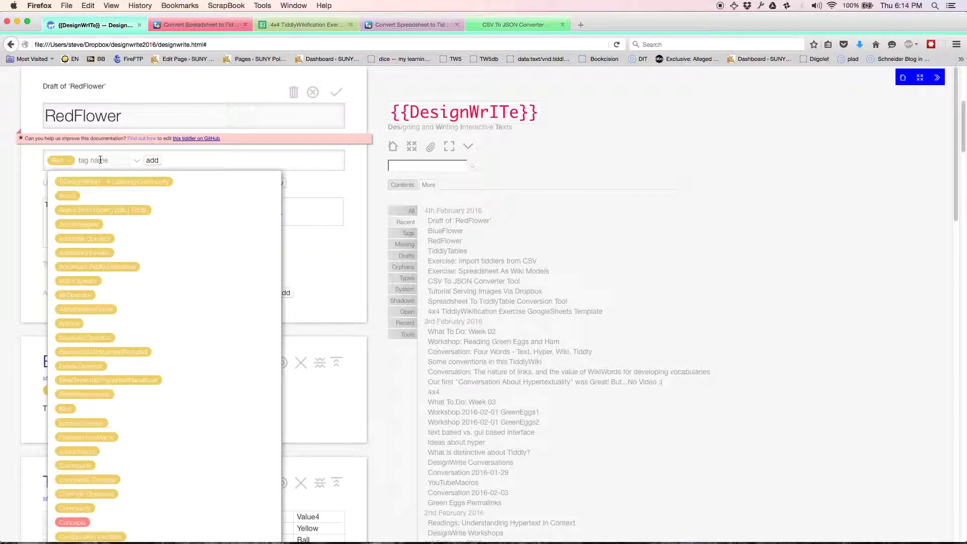
type("Flower")
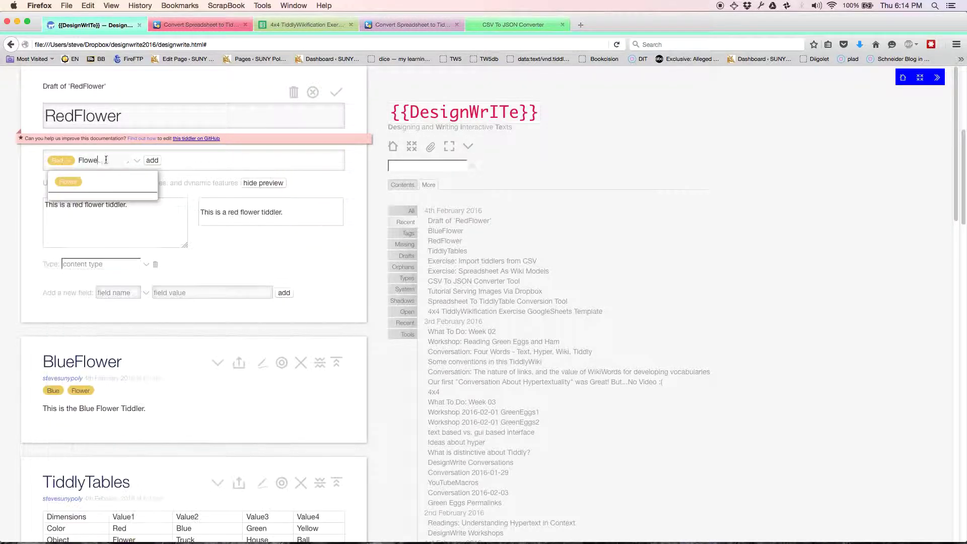
left_click(156, 161)
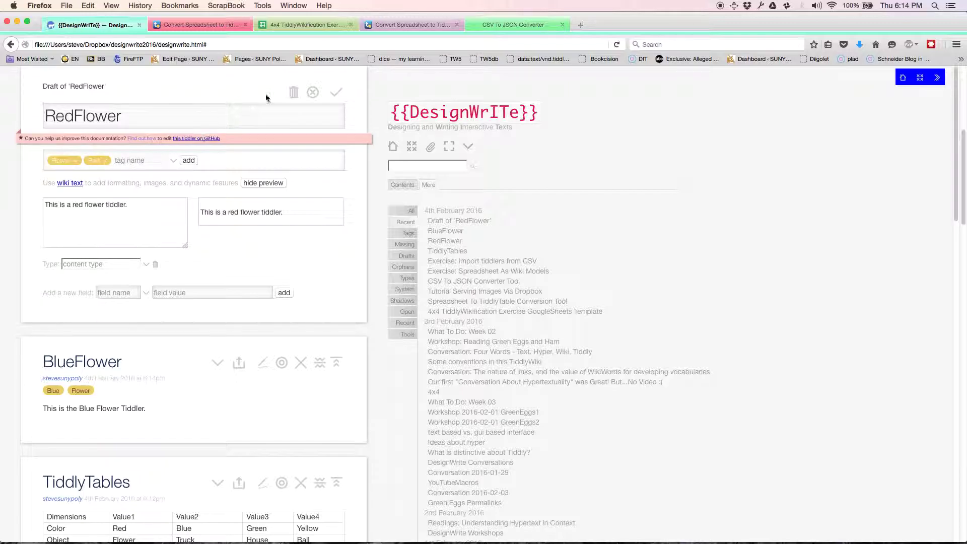
left_click(336, 92)
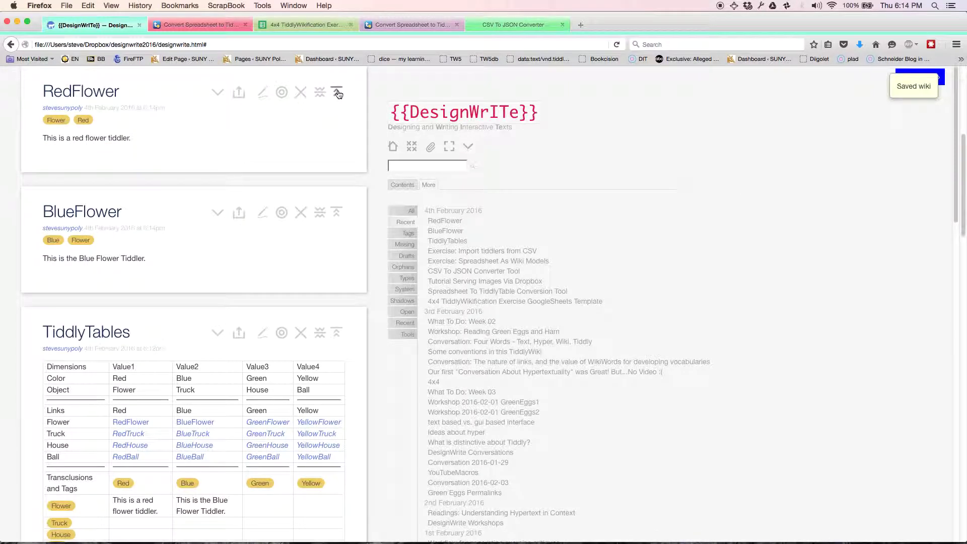
left_click(301, 92)
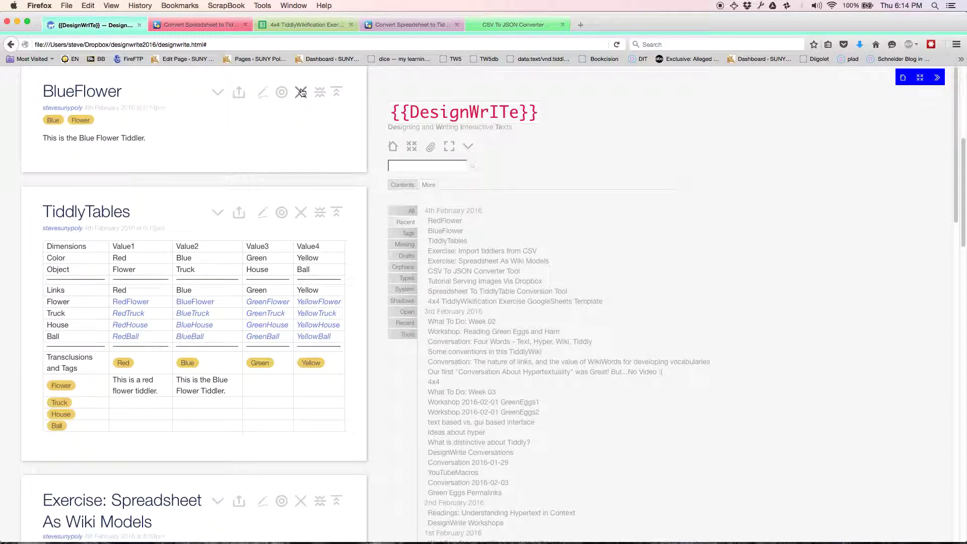
left_click(301, 92)
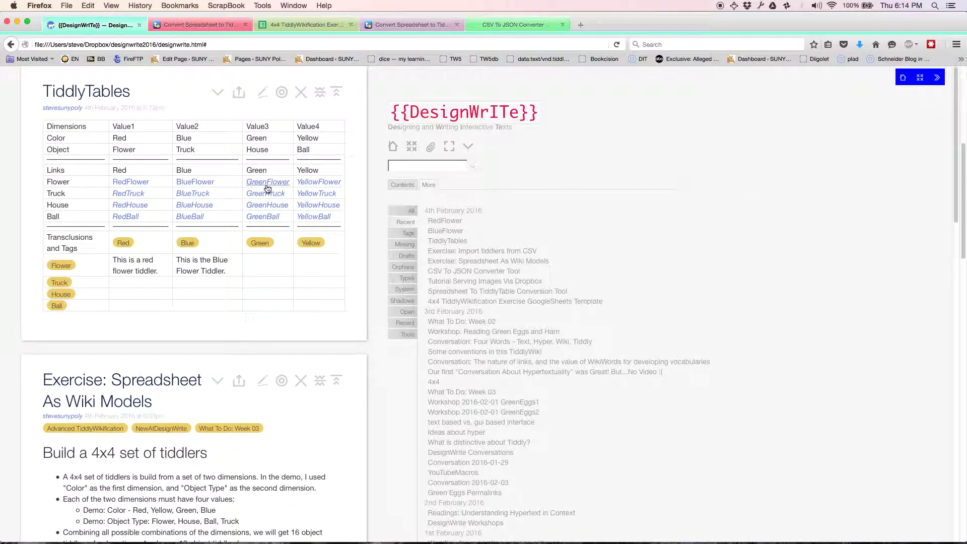
Step: Start the GreenFlower tiddler from its table link and add the tags Green and Flower
left_click(264, 183)
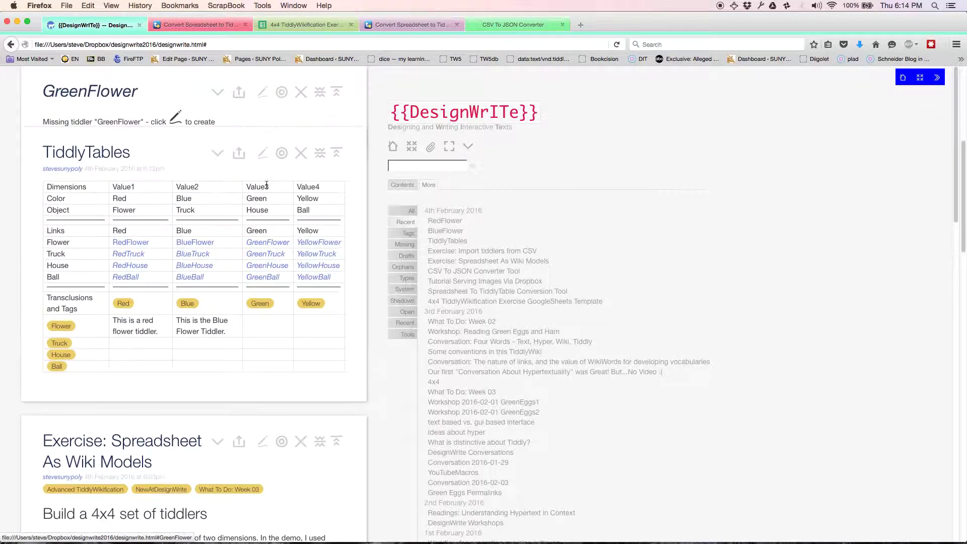
left_click(262, 93)
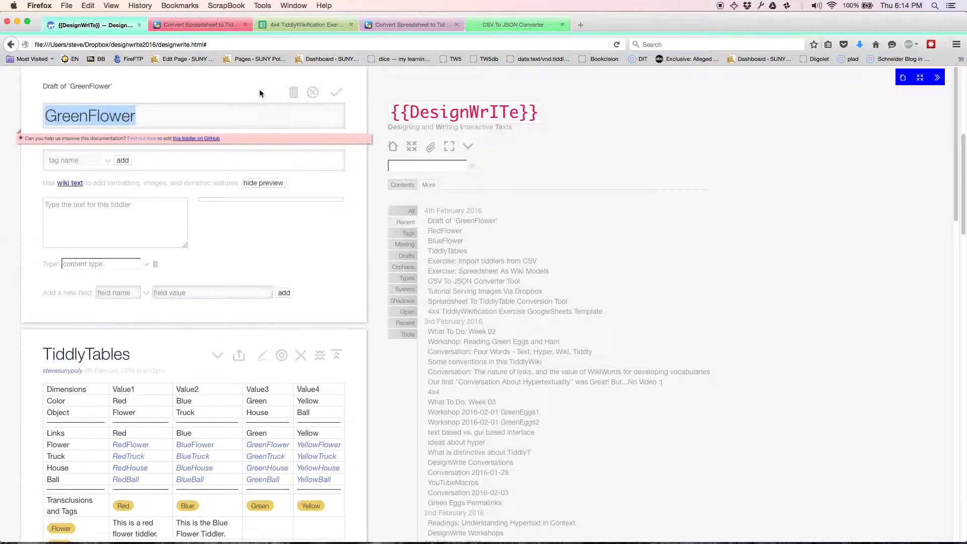
left_click(75, 162)
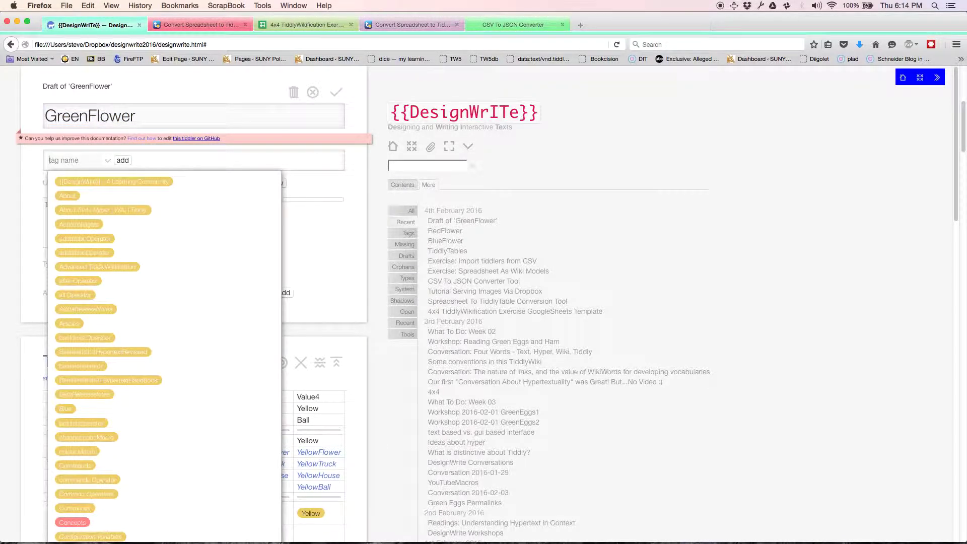
type("Green")
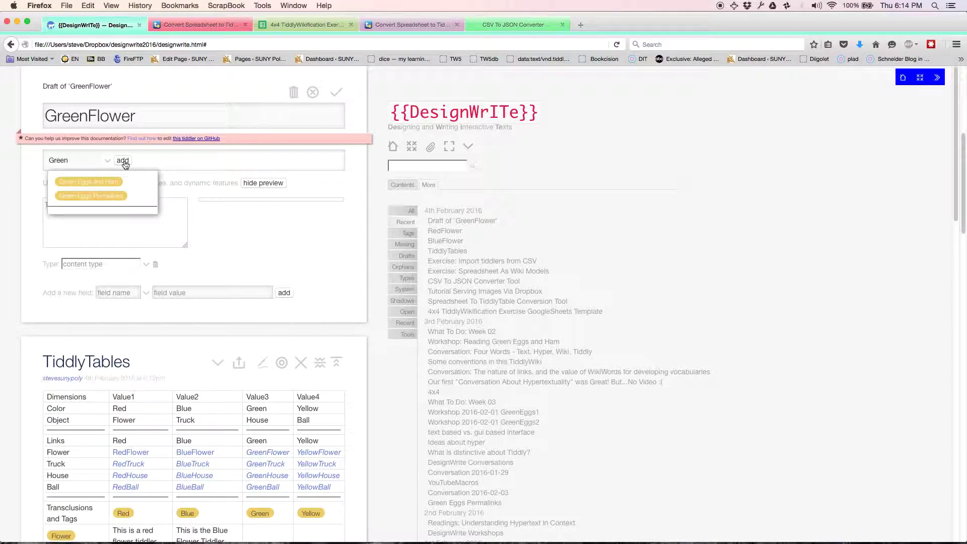
left_click(123, 161)
left_click(110, 160)
type("Flower")
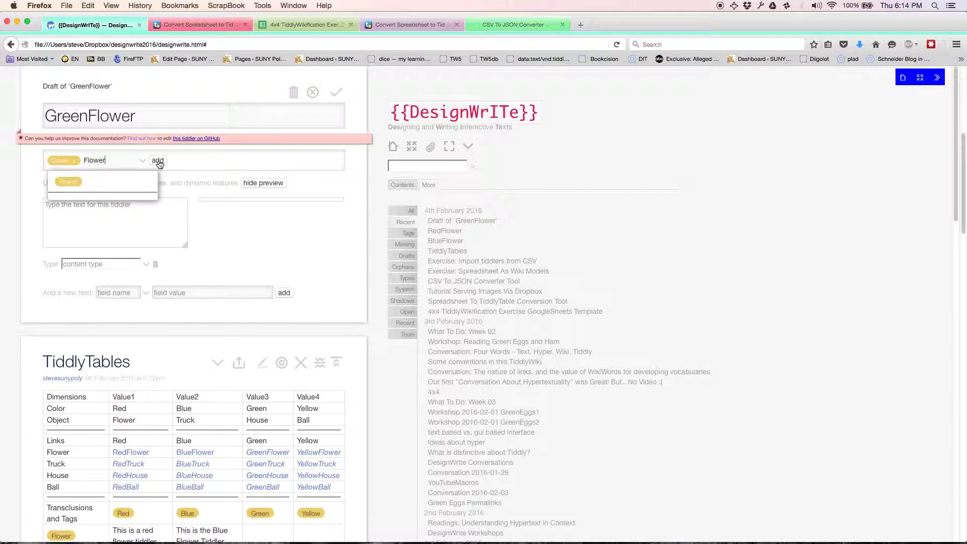
left_click(158, 161)
Step: Enter the text "This is the green flower" in the GreenFlower draft and save the tiddler
left_click(123, 207)
type("This is the green flower")
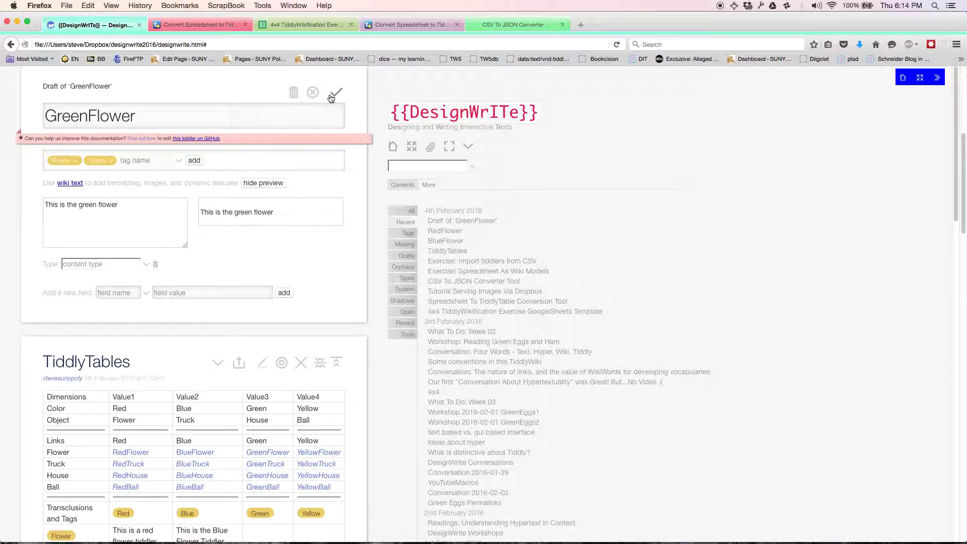
left_click(335, 93)
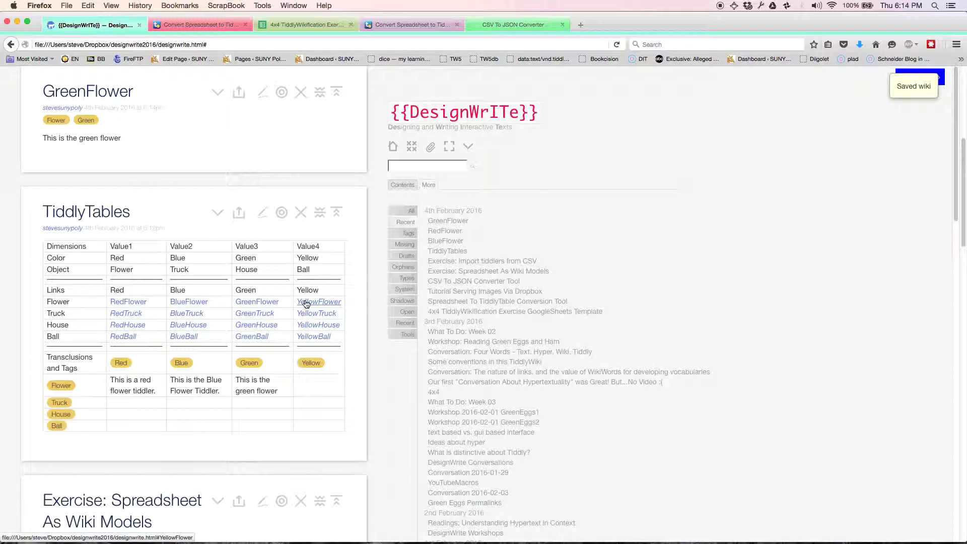
Step: Start the YellowFlower tiddler from its table link and add the tags Yellow and Flower
left_click(306, 303)
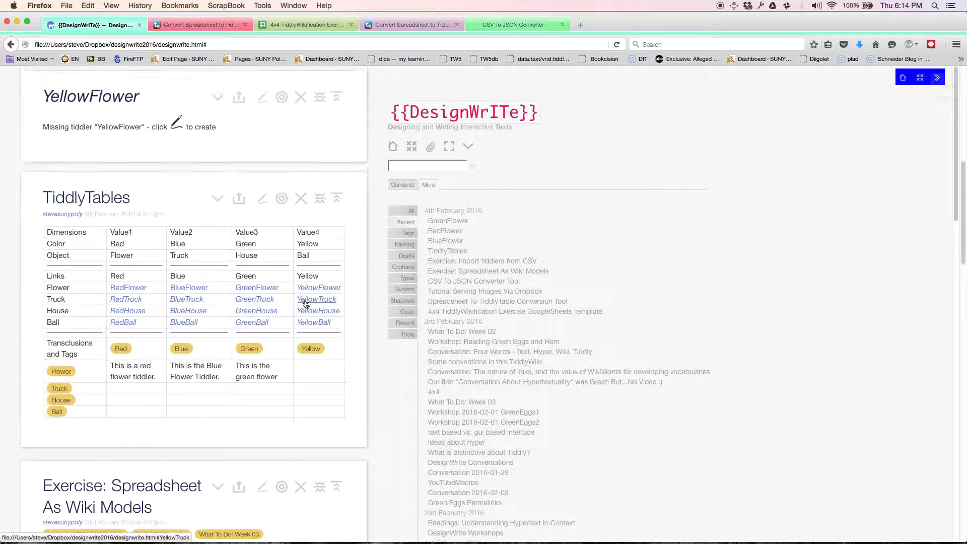
left_click(262, 95)
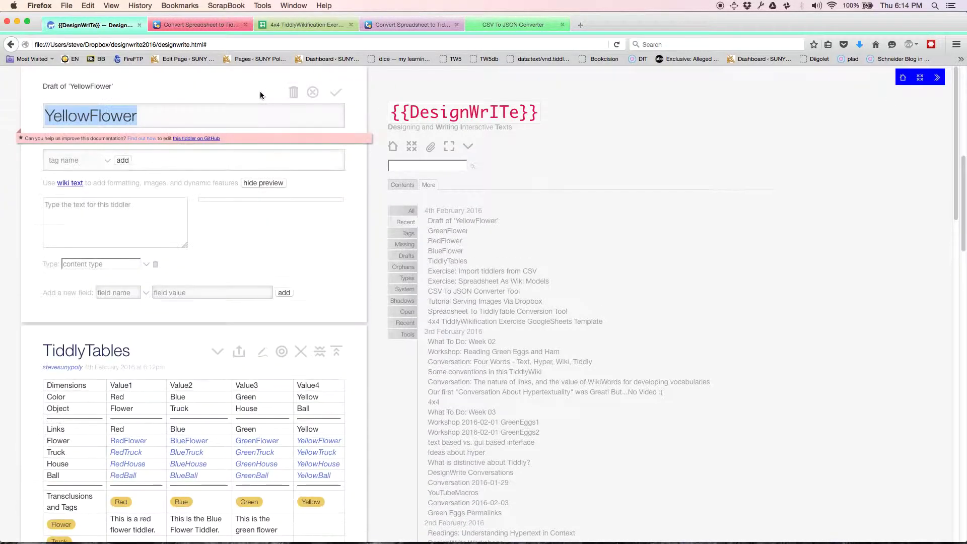
left_click(67, 158)
type("Yellow")
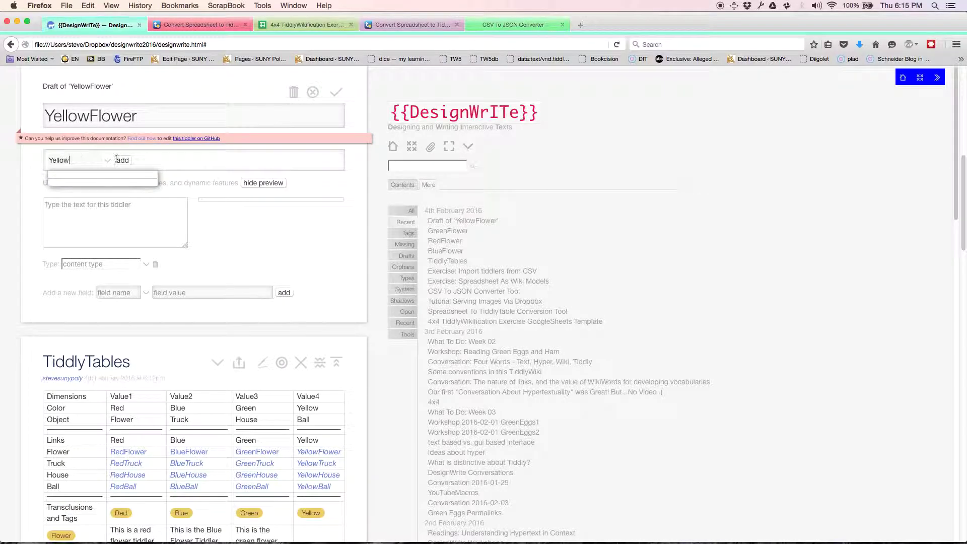
left_click(123, 160)
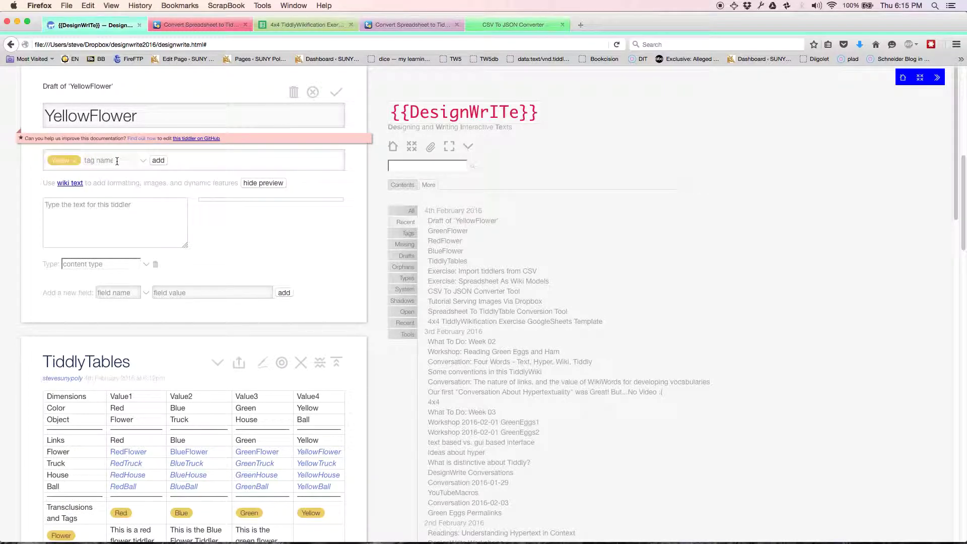
left_click(117, 161)
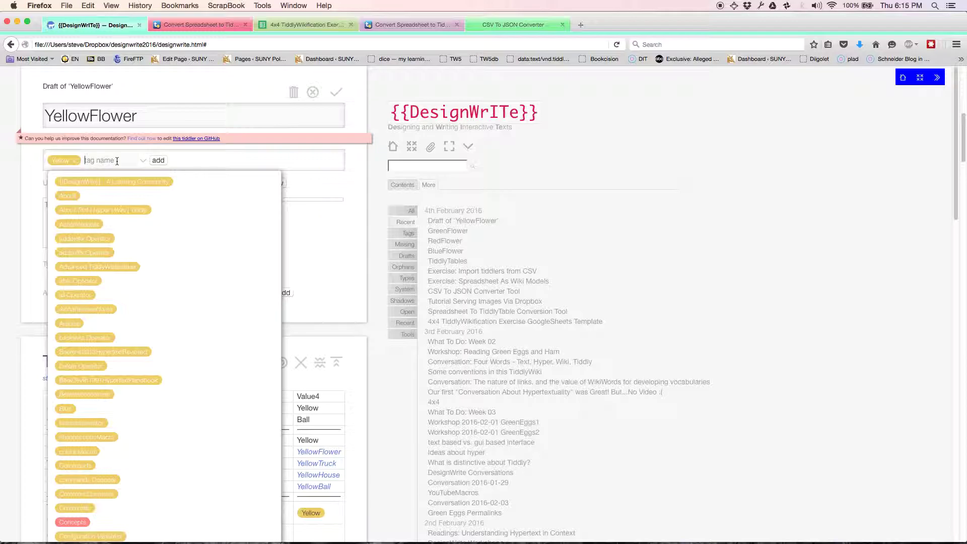
type("F")
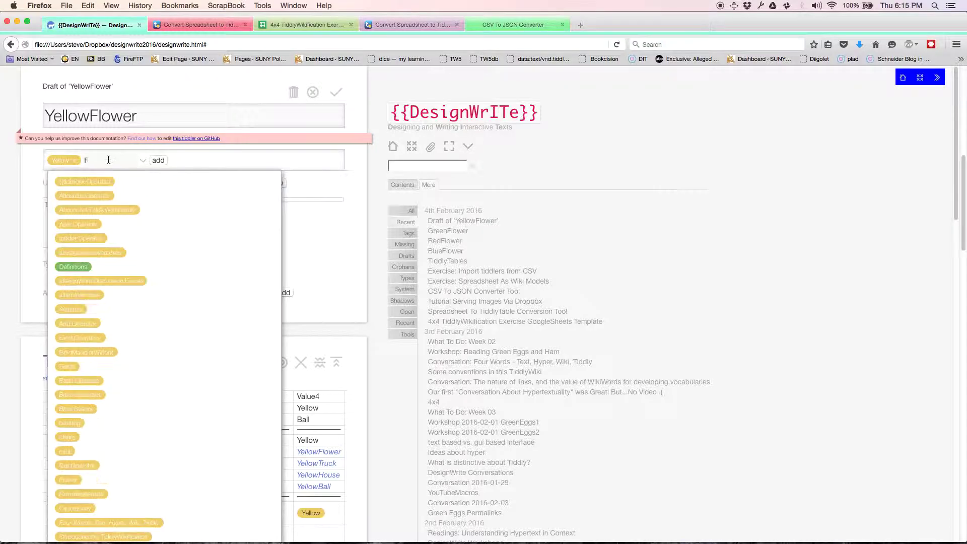
type("lower")
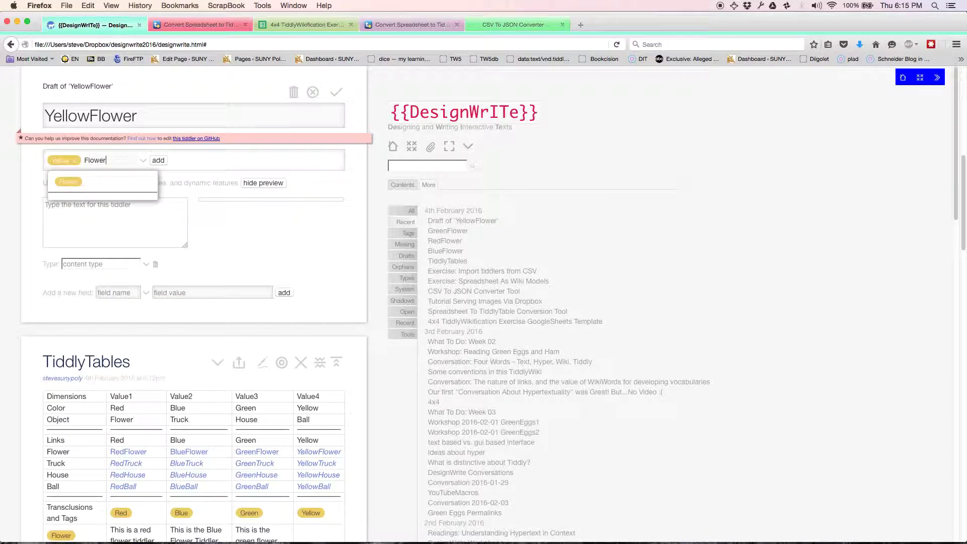
left_click(158, 160)
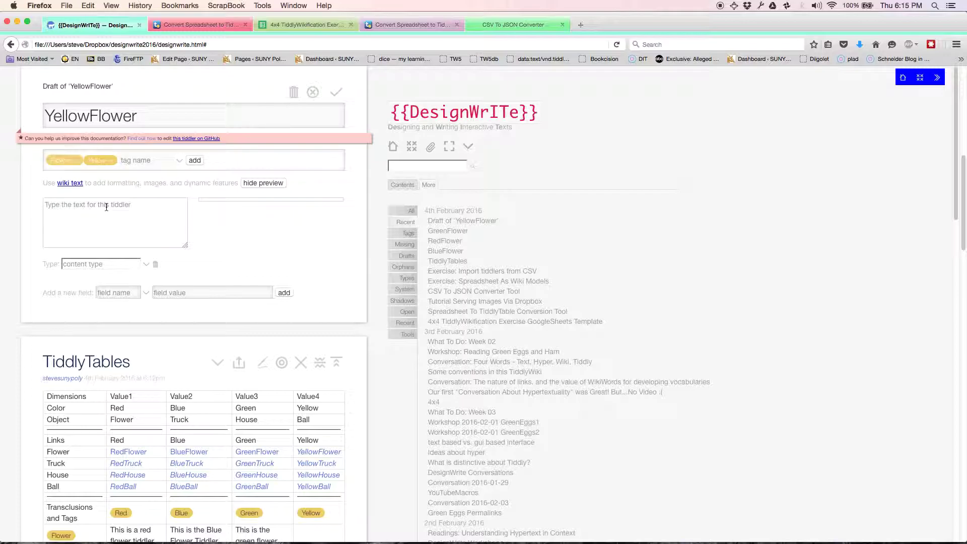
Step: Enter the text "This is the yellow flower" in the YellowFlower draft and save the tiddler
left_click(106, 207)
type("This is the yellow flower")
left_click(337, 94)
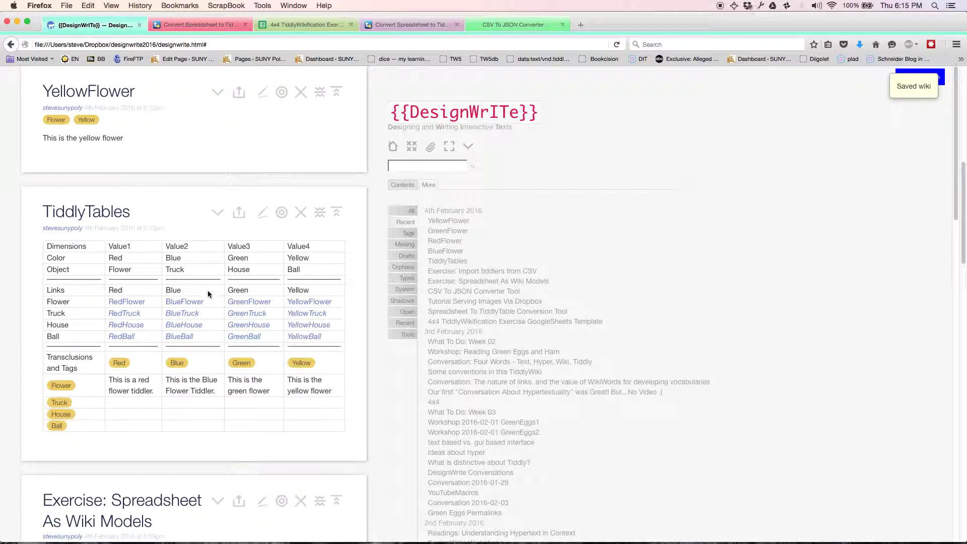
Step: Start the RedTruck tiddler from its table link and add the tags Red and Truck
left_click(124, 318)
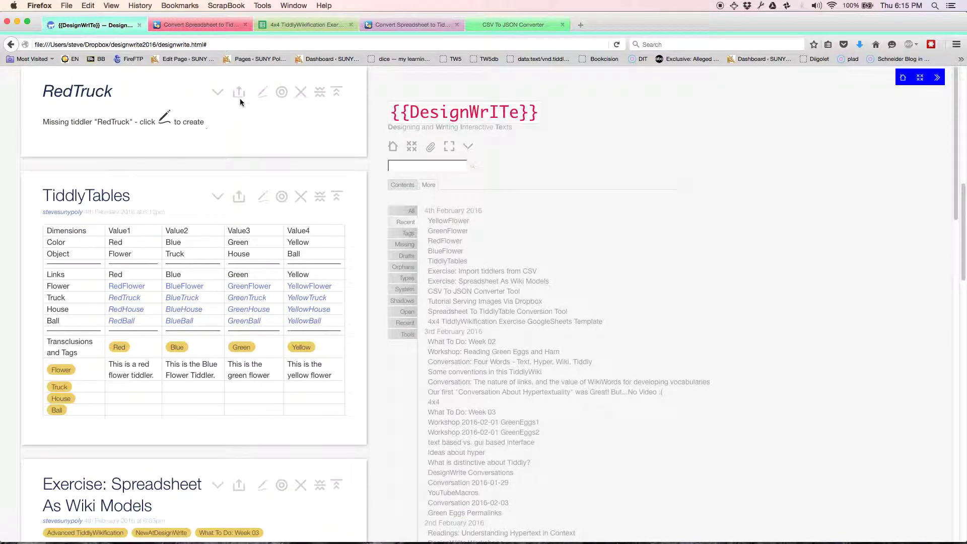
left_click(262, 94)
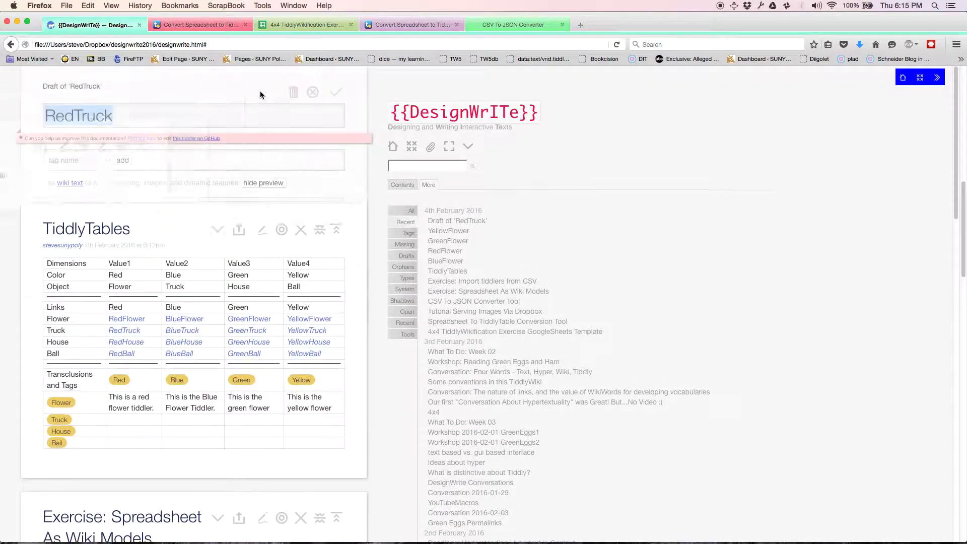
left_click(70, 160)
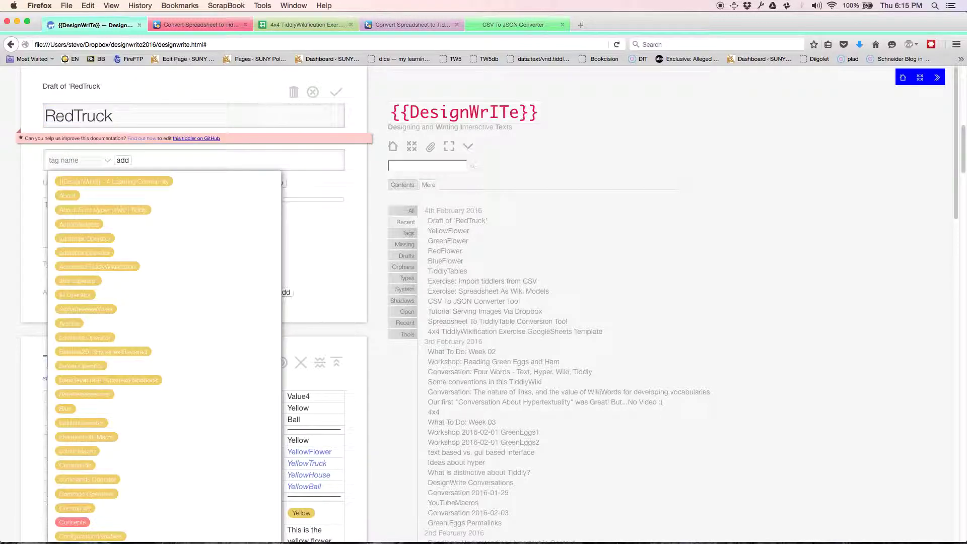
type("Red")
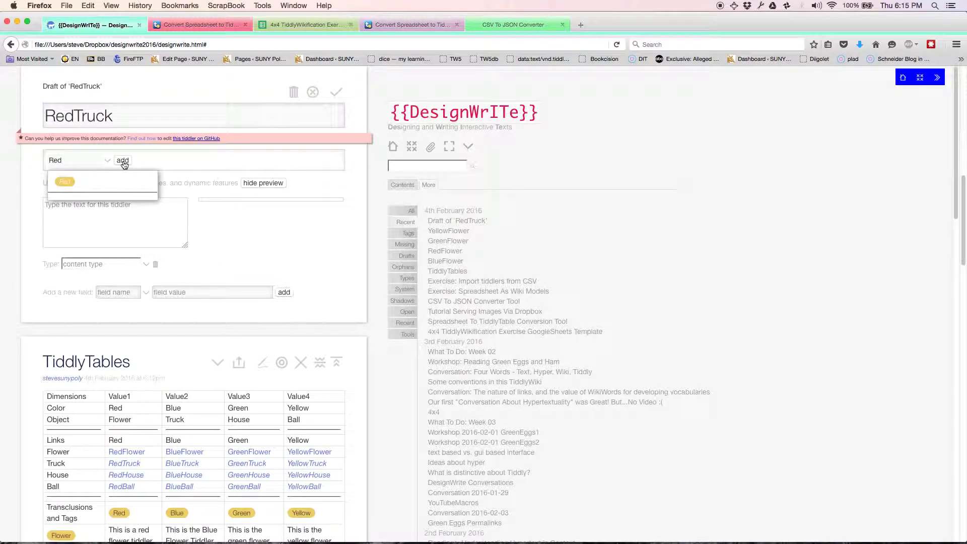
key("Return")
left_click(123, 160)
type("Truck")
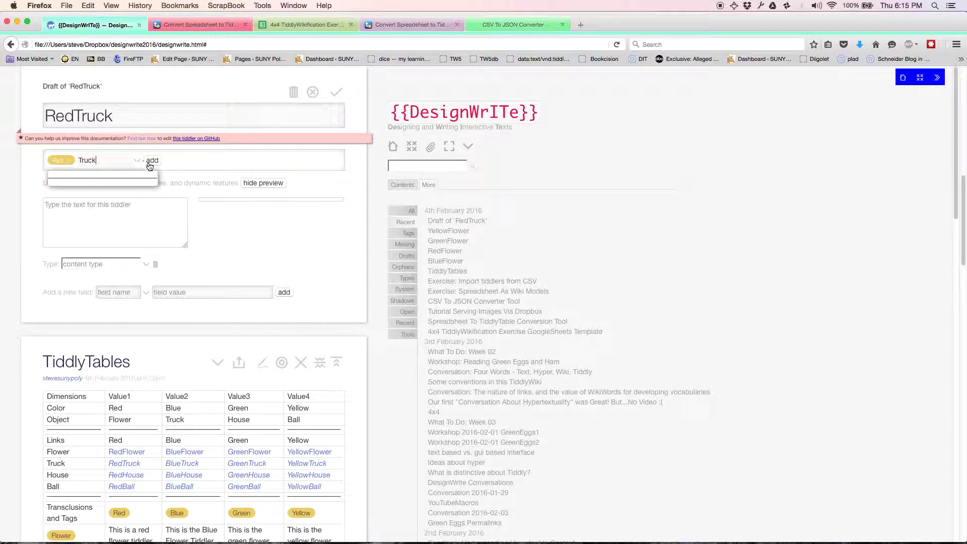
left_click(151, 161)
Step: Enter the text "Red Truck" in the RedTruck draft and save the tiddler
left_click(116, 211)
type("Red Truck")
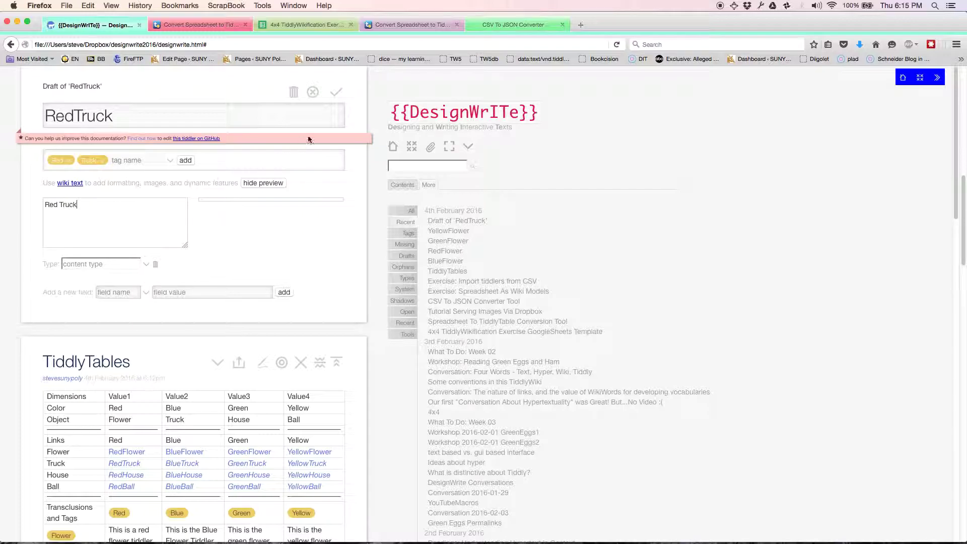
left_click(335, 95)
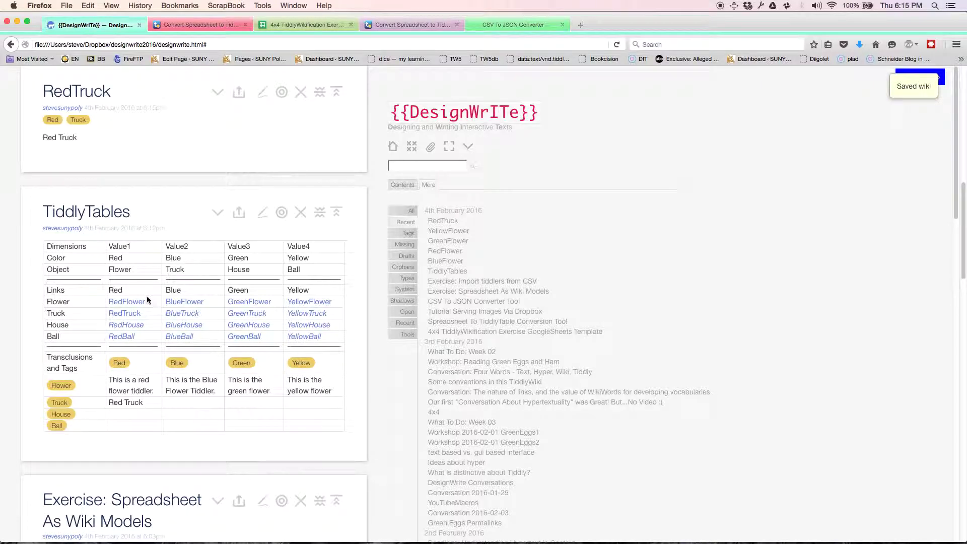
Step: Start the RedHouse tiddler from its table link and add the tags Red and House
left_click(128, 325)
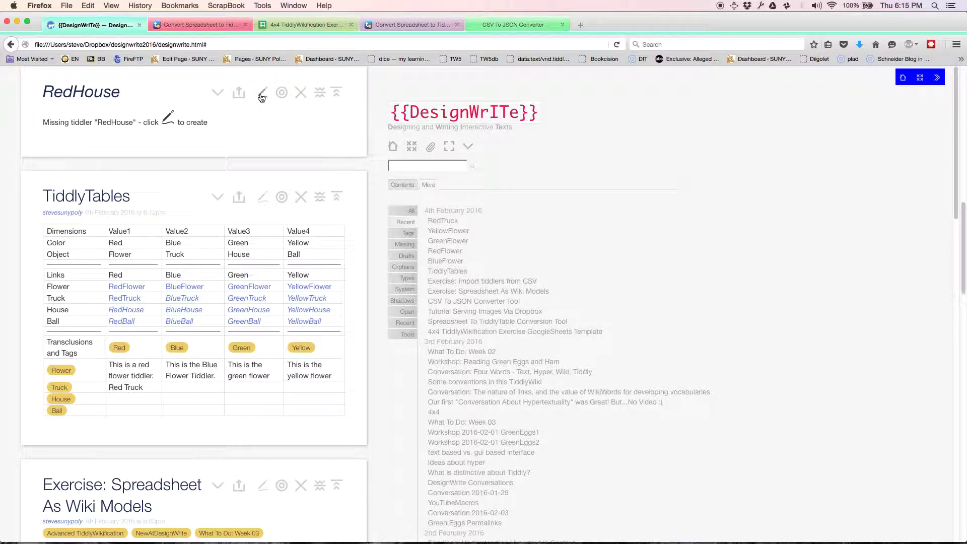
left_click(262, 95)
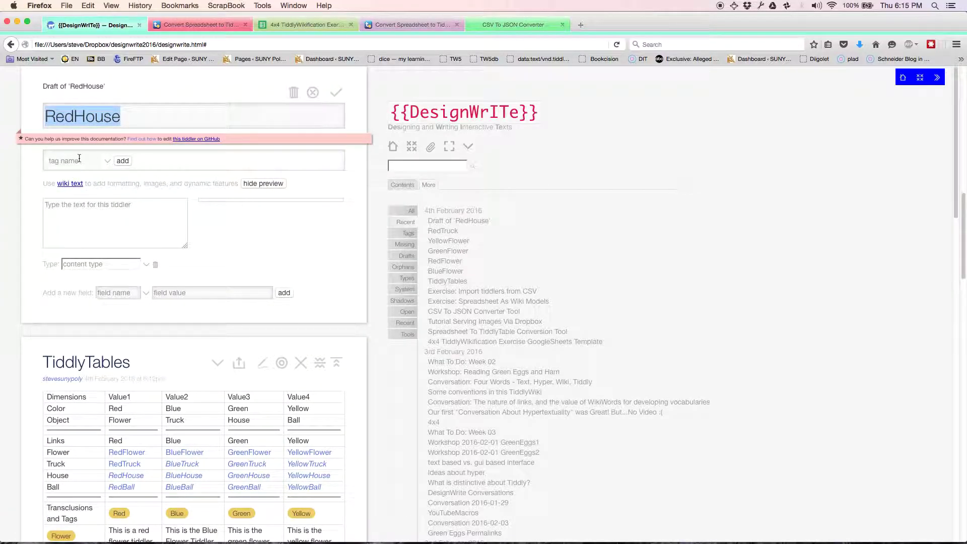
left_click(79, 159)
type("R")
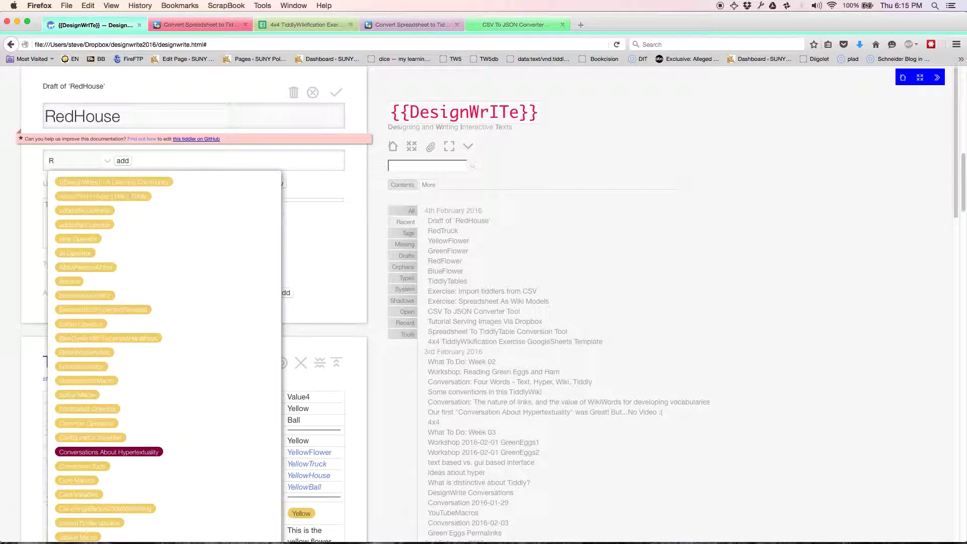
type("ed")
left_click(122, 161)
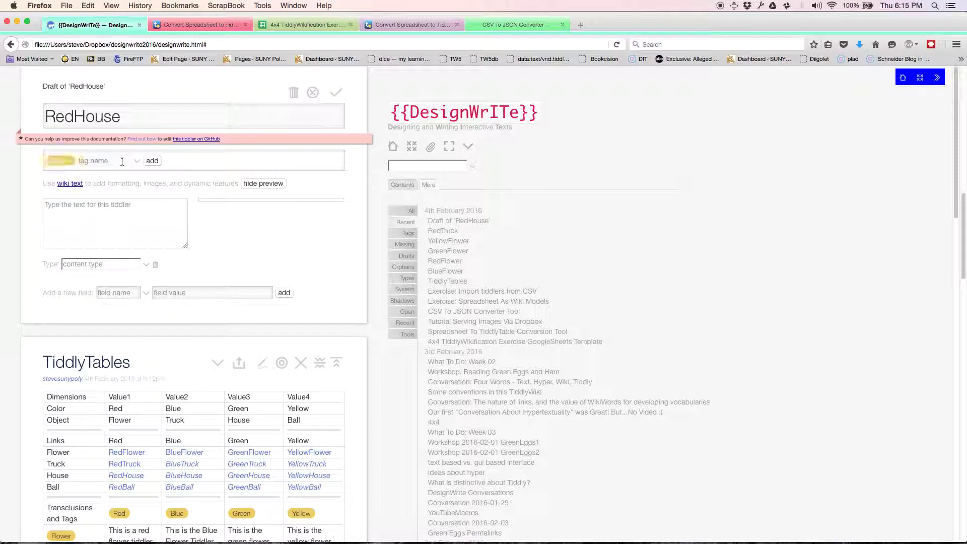
left_click(112, 161)
type("Hou")
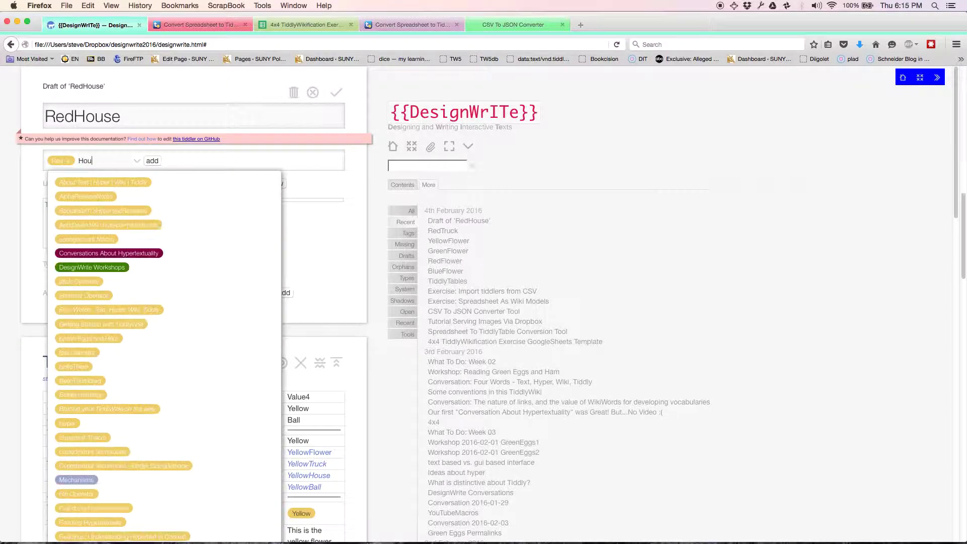
type("se")
left_click(152, 161)
Step: Enter the text "Red House" in the RedHouse draft and save the tiddler
left_click(118, 206)
type("Red H")
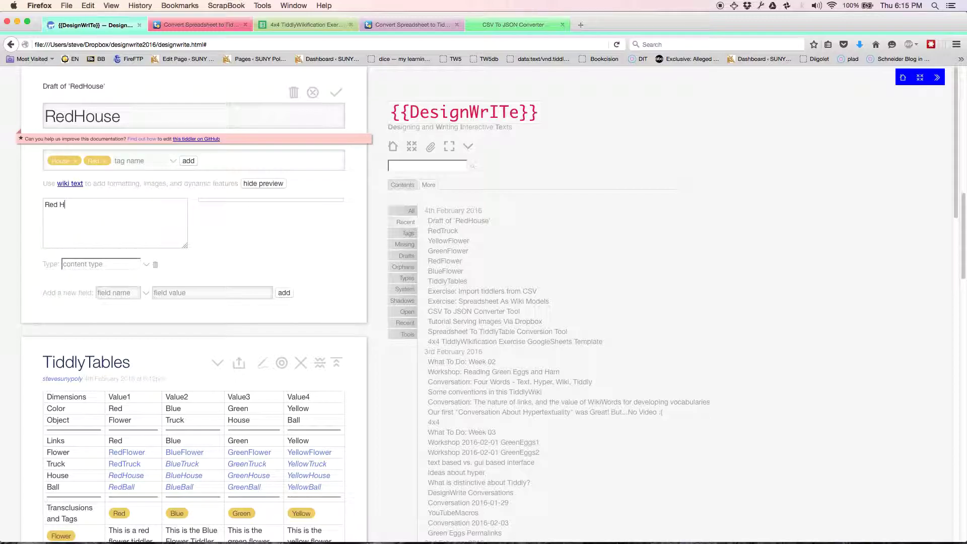
left_click(340, 97)
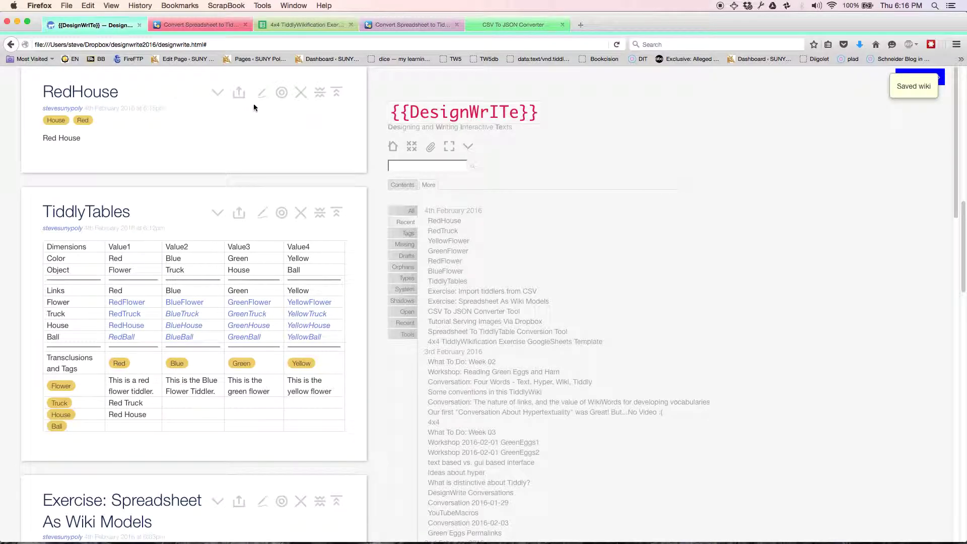
Step: Start the RedBall tiddler from its table link and add the tags Red and Ball
left_click(125, 338)
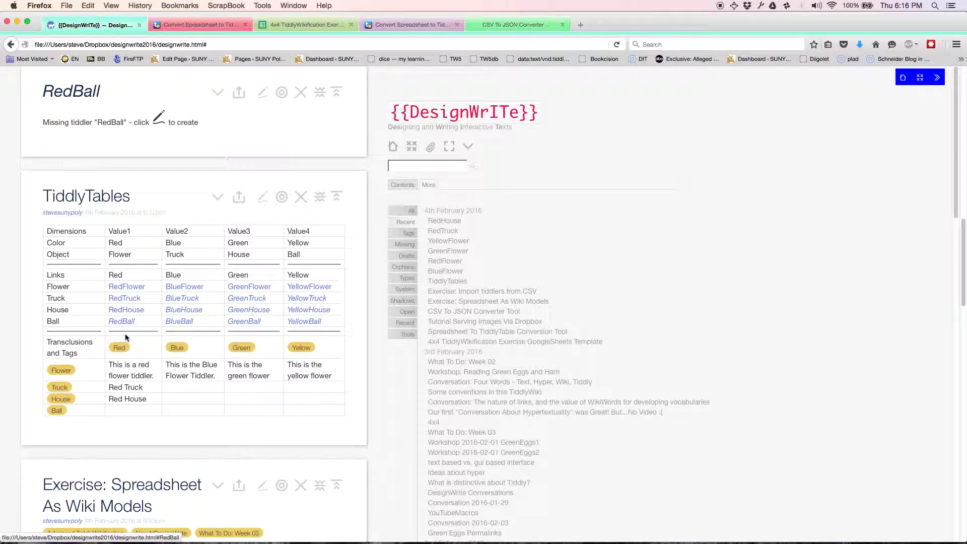
left_click(261, 92)
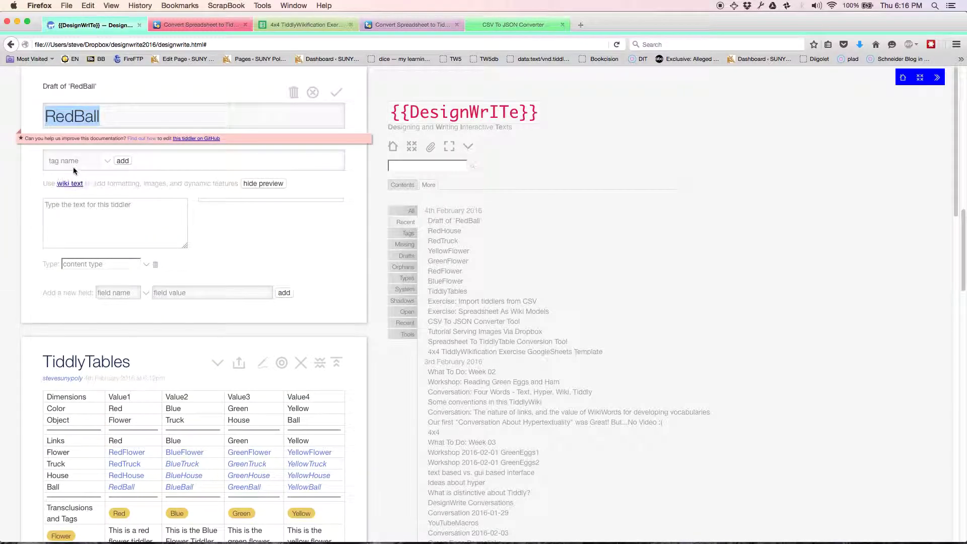
left_click(73, 161)
type("Red")
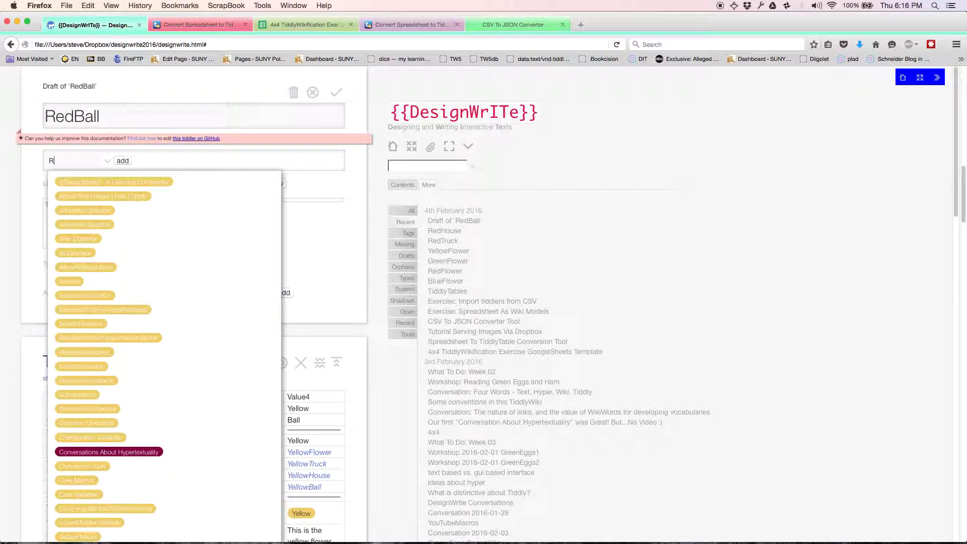
left_click(122, 162)
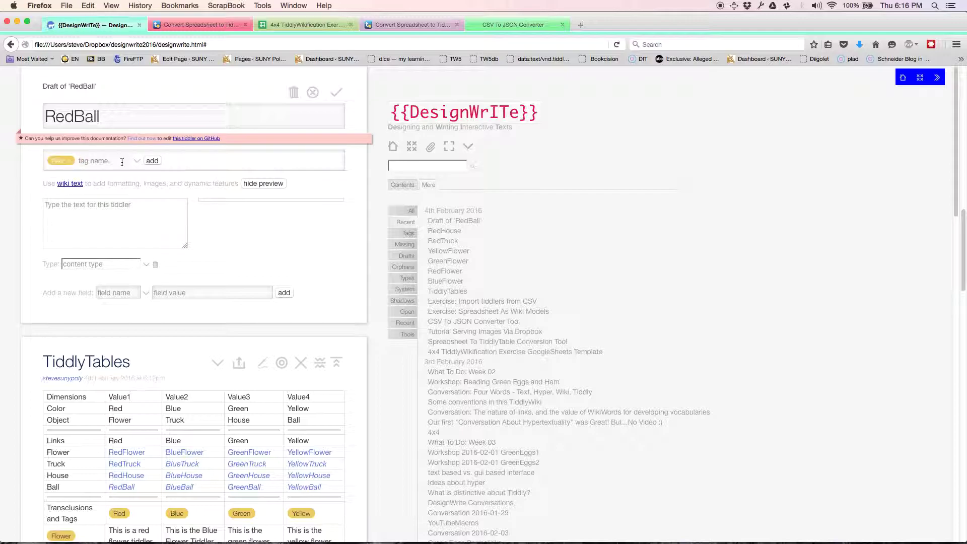
left_click(122, 162)
type("Ball")
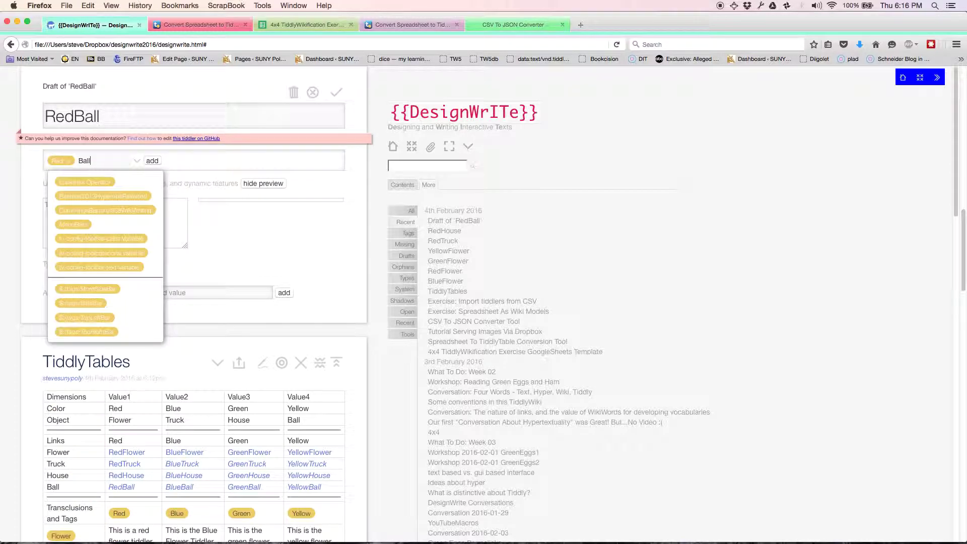
left_click(152, 160)
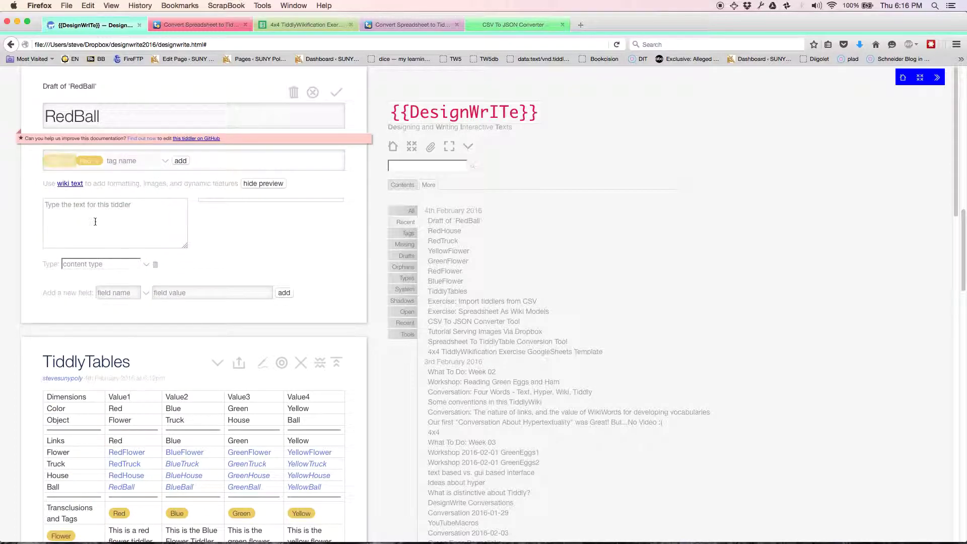
Step: Enter the text "Red Ball" in the RedBall draft and save the tiddler
type("Red Ball")
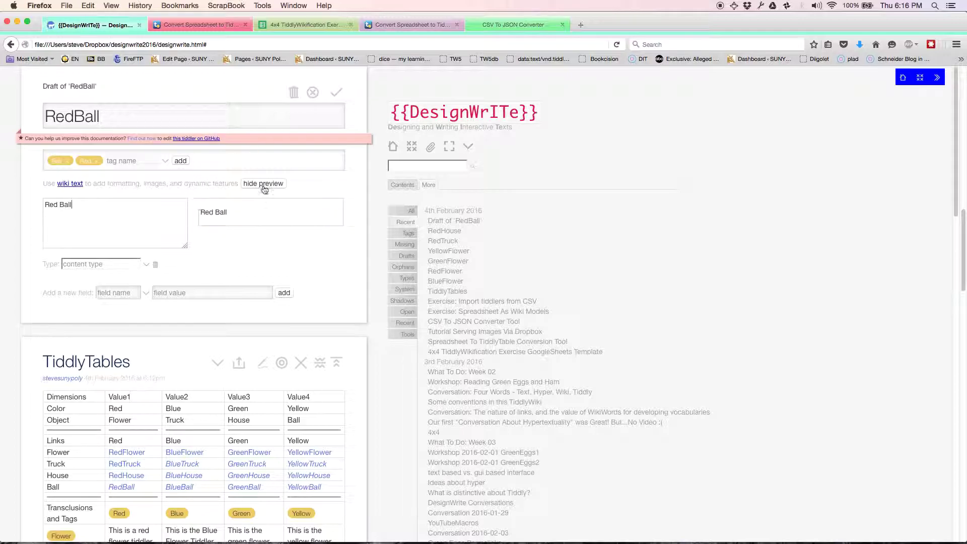
left_click(336, 94)
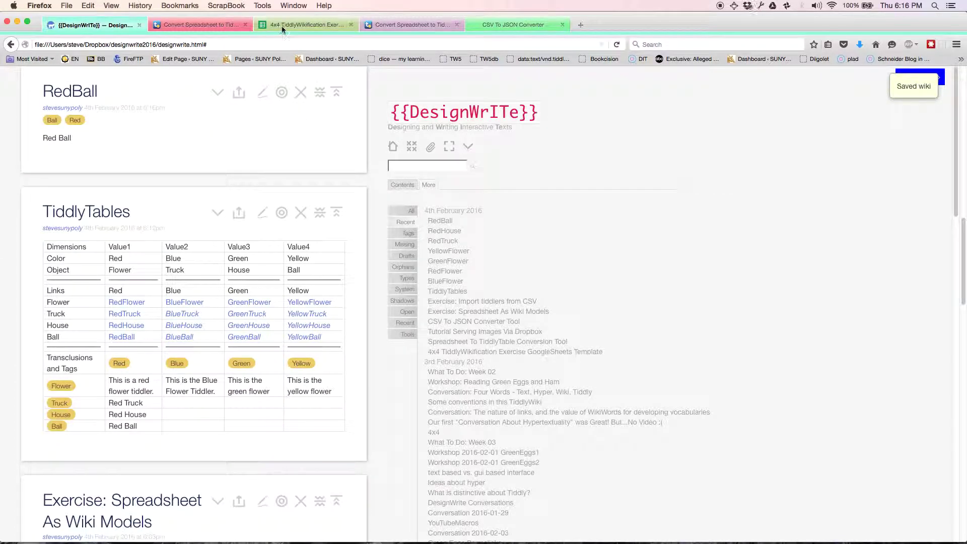
Step: Switch to the 4x4 TiddlyWikification spreadsheet and examine how the RedFlower link cell relates to its Flower row and Red column labels
left_click(282, 26)
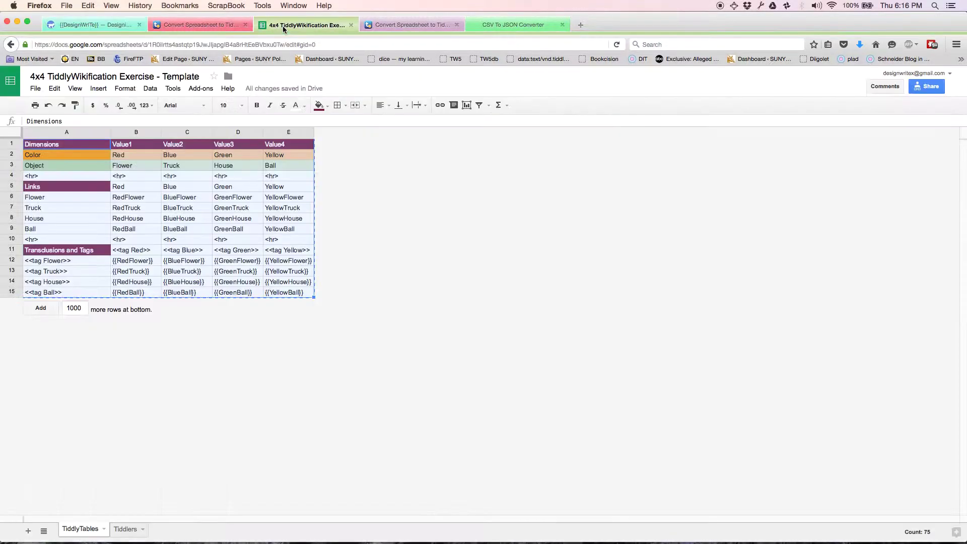
left_click(128, 198)
key("Up")
key("Down")
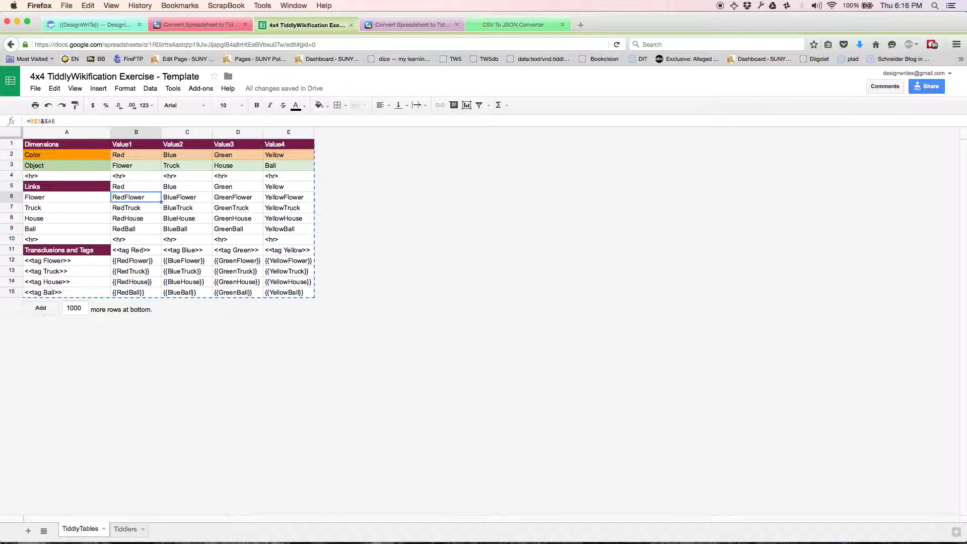
key("Left")
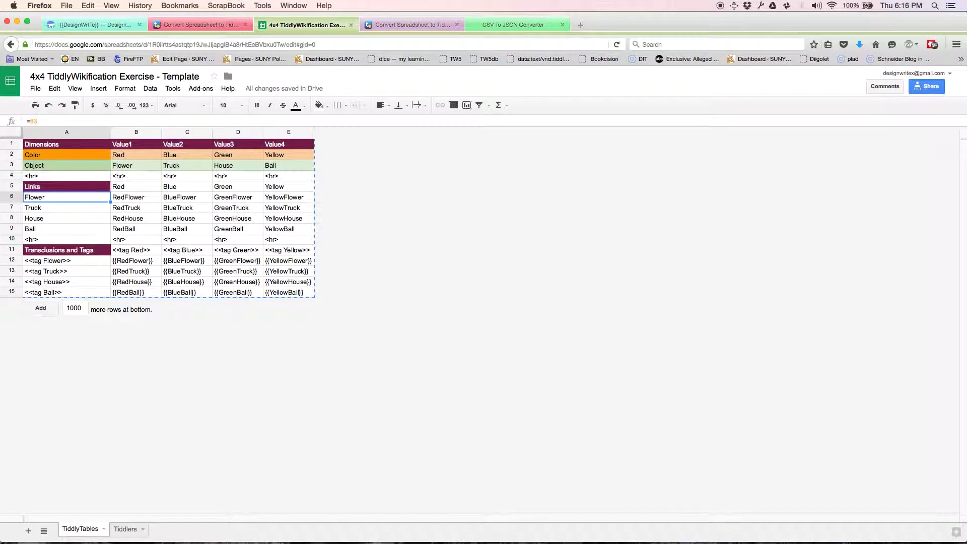
key("Right")
key("Up")
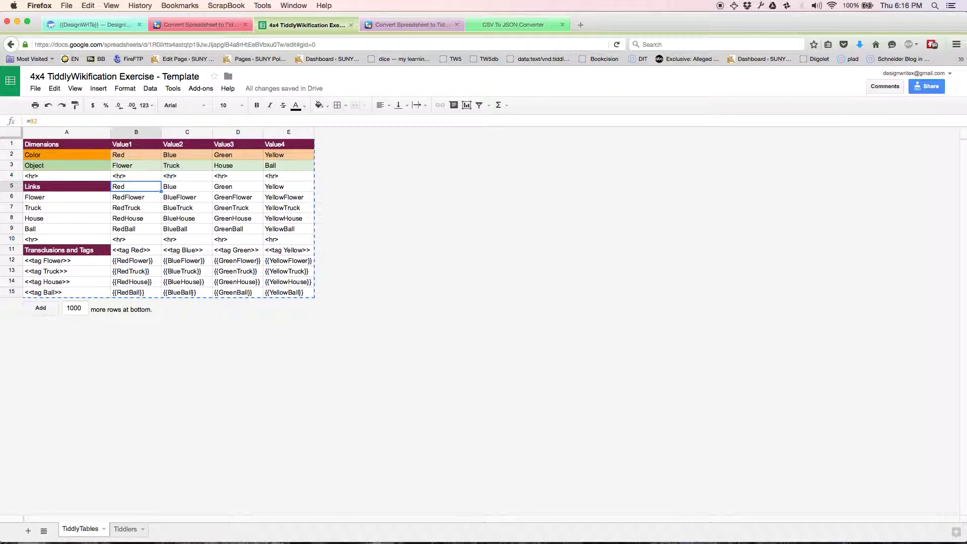
key("Down")
key("Left")
key("Right")
key("Up")
key("Down")
key("Down")
key("Down")
key("Up")
key("Up")
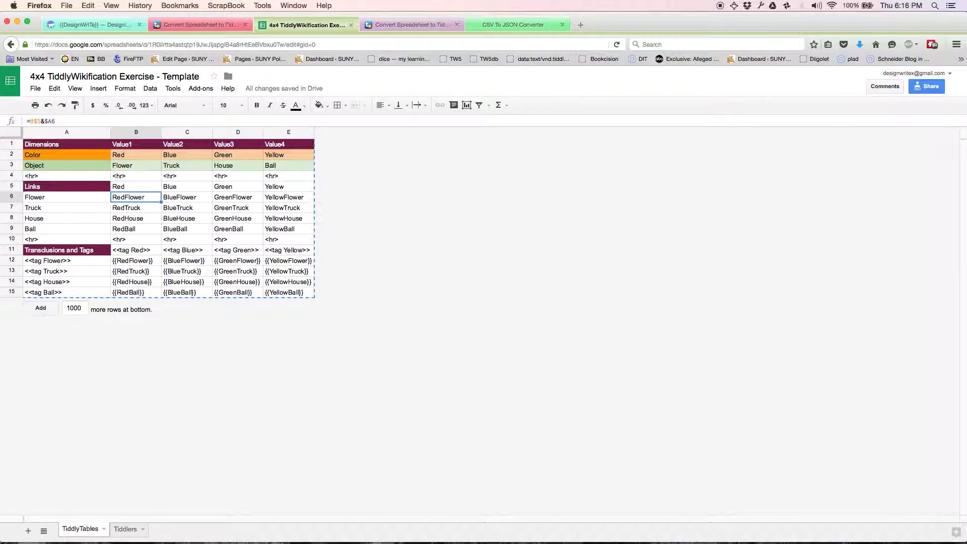
Step: Examine the link cells down the Red column of the Links section, from the Red header to RedHouse
key("Up")
key("Down")
key("Down")
key("Down")
key("Up")
key("Up")
key("Up")
key("Down")
key("Down")
key("Down")
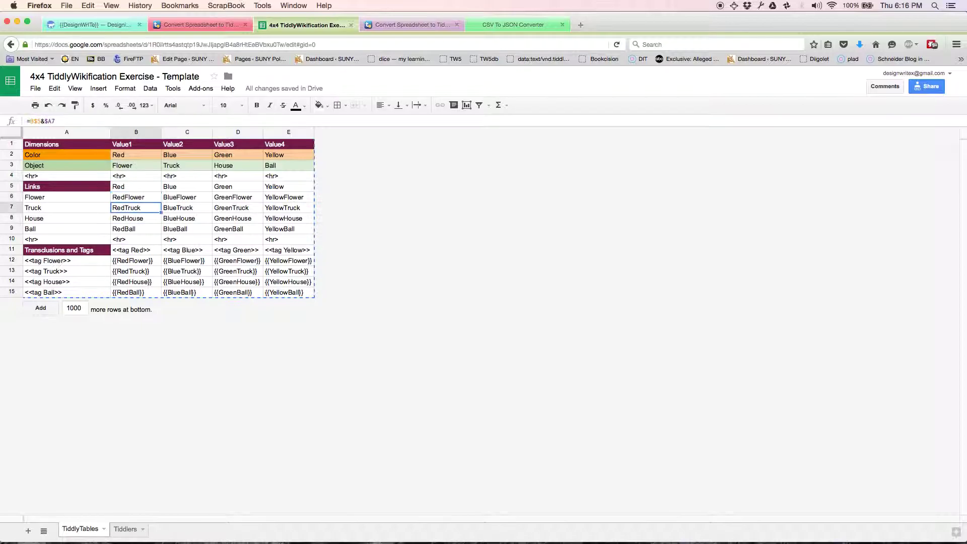
Step: Examine the House row of the Links section across to GreenHouse and the Green column above it
key("Left")
key("Right")
key("Right")
key("Right")
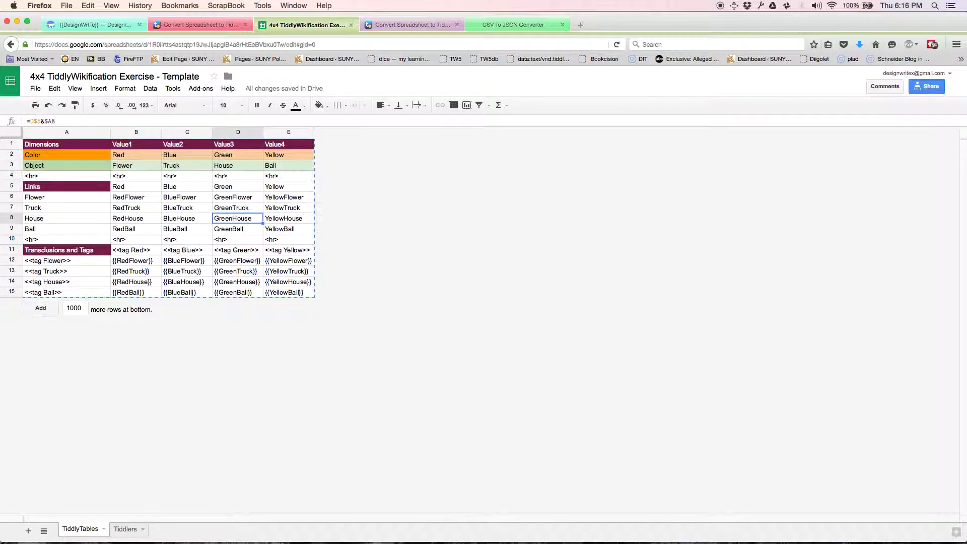
key("Up")
key("Up")
key("Up")
key("Down")
key("Down")
key("Down")
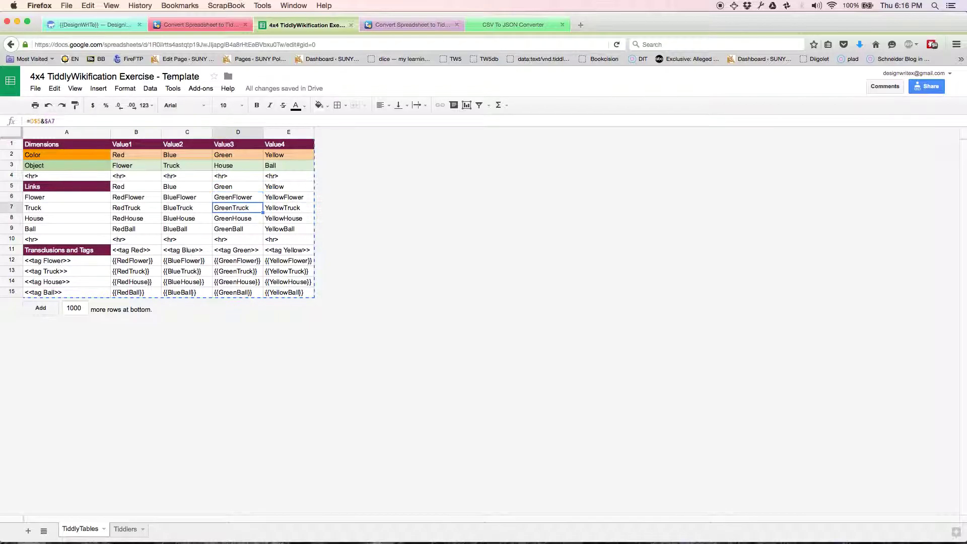
key("Left")
key("Left")
key("Left")
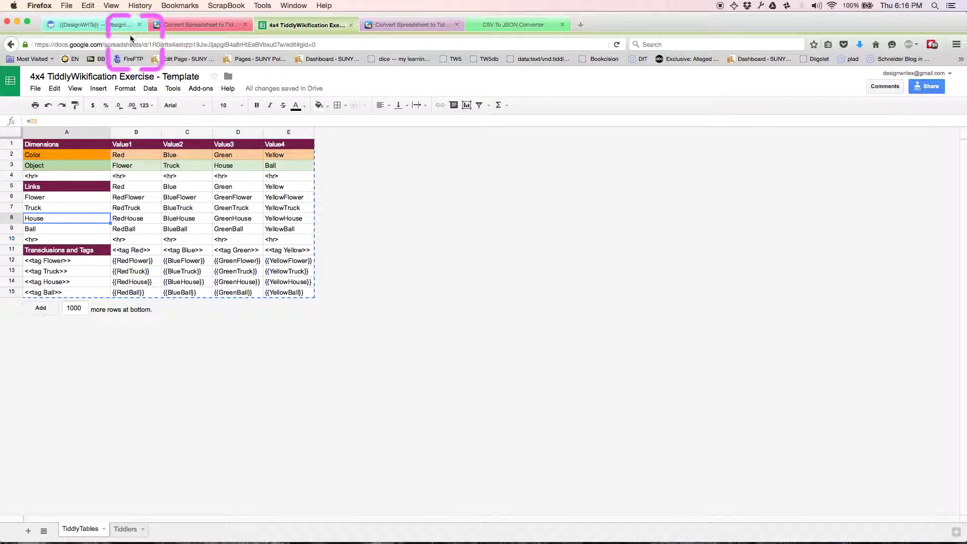
Step: Return to the DesignWrITe wiki, open GreenFlower from its table link and close all other tiddlers
left_click(108, 25)
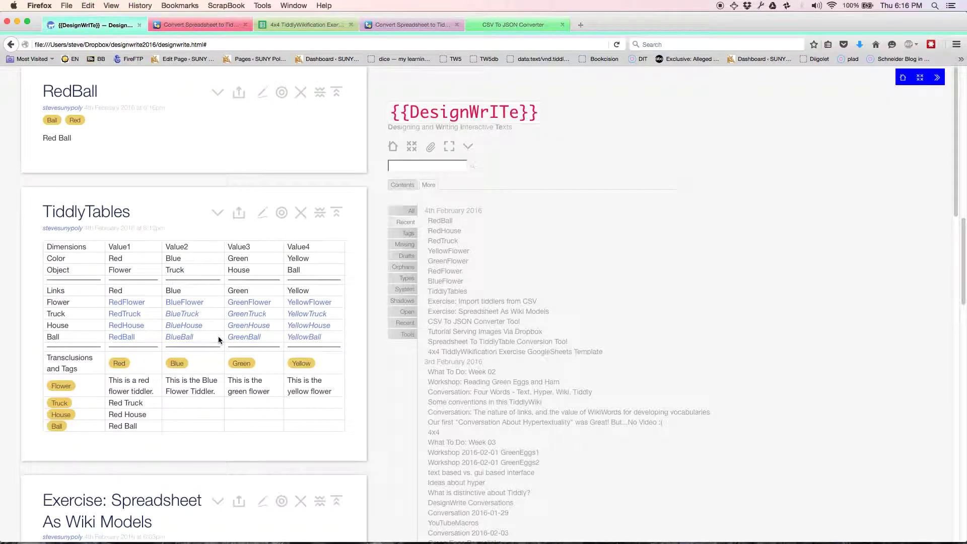
scroll(219, 330, "up", 3)
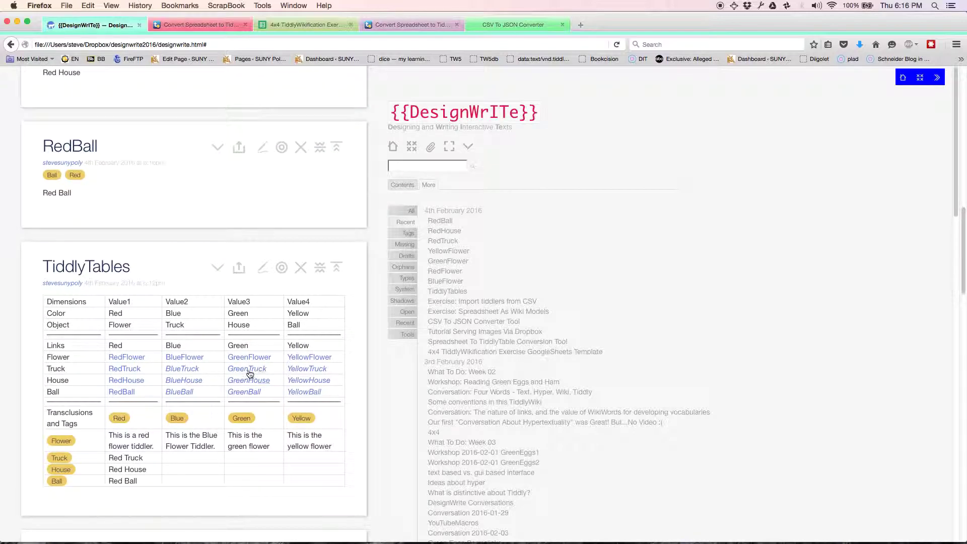
left_click(248, 362)
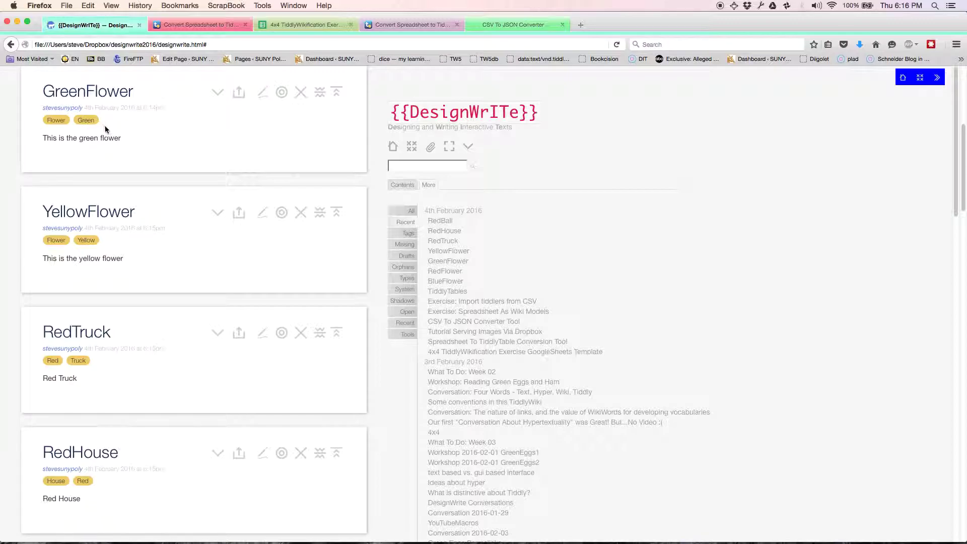
left_click(280, 94)
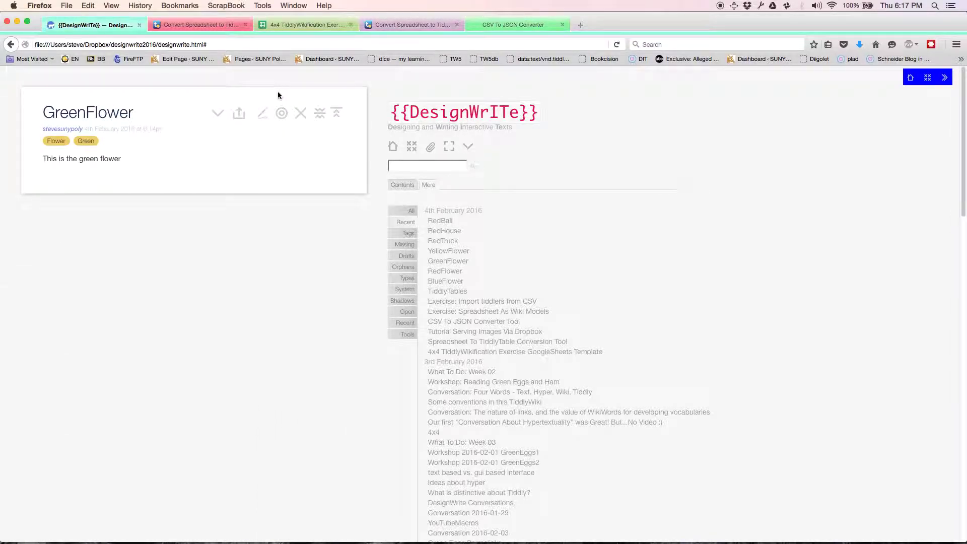
Step: Switch to the spreadsheet and examine the Flower row and Green column that meet at the GreenFlower link cell
left_click(286, 29)
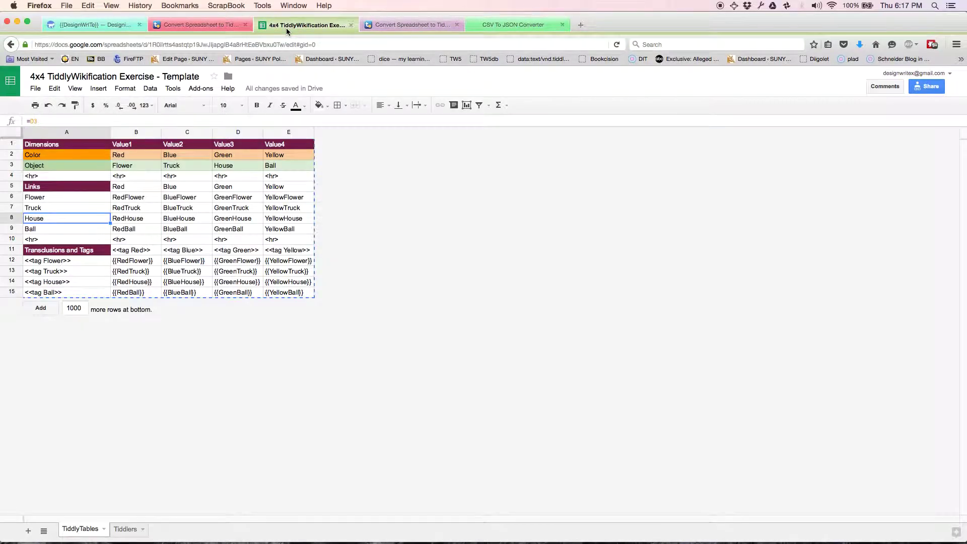
left_click(231, 201)
key("Right")
key("Left")
key("Left")
key("Left")
key("Right")
key("Right")
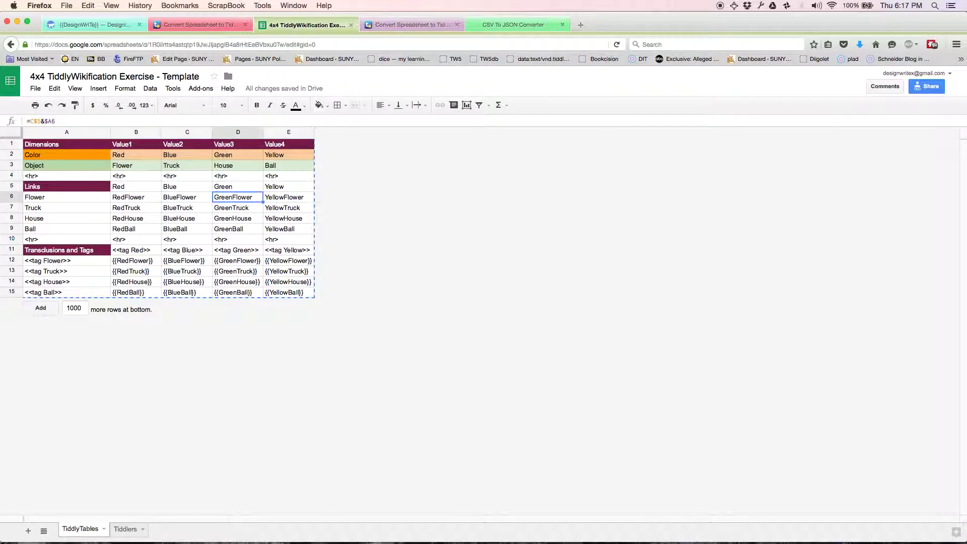
key("Down")
key("Down")
key("Down")
key("Up")
Step: Return to the wiki and open RedFlower through the Flower tag of the GreenFlower tiddler
left_click(107, 27)
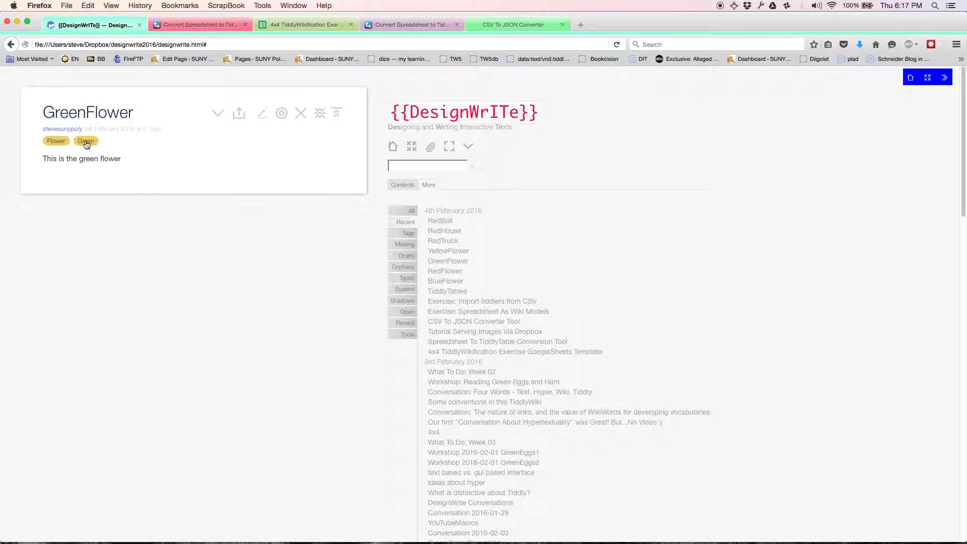
left_click(60, 145)
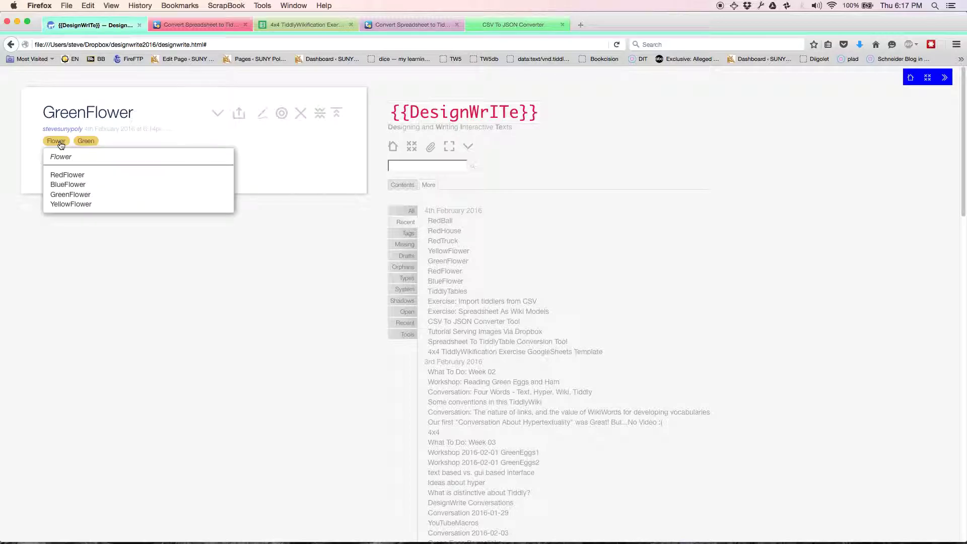
left_click(65, 176)
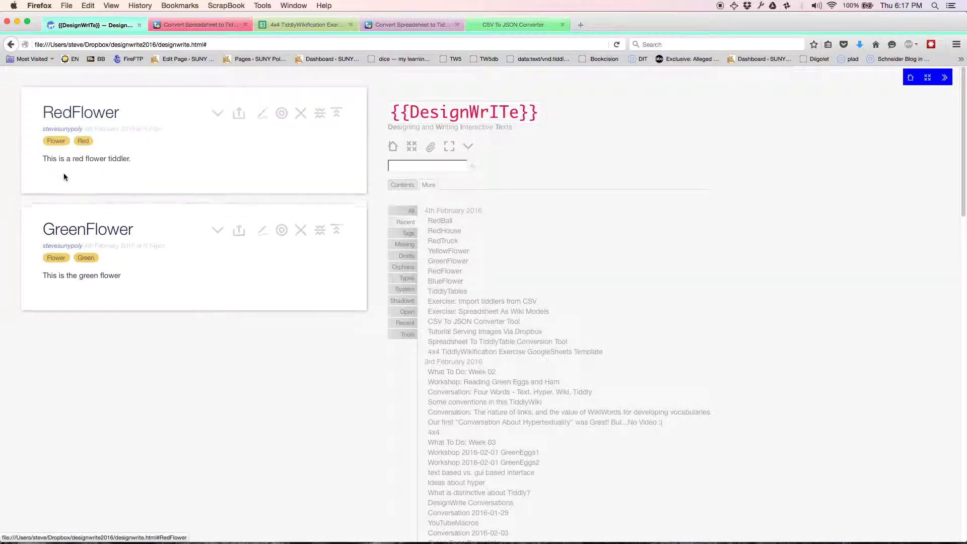
Step: Use the Red tag to open RedTruck from RedFlower and then RedBall from RedTruck
left_click(82, 143)
left_click(87, 186)
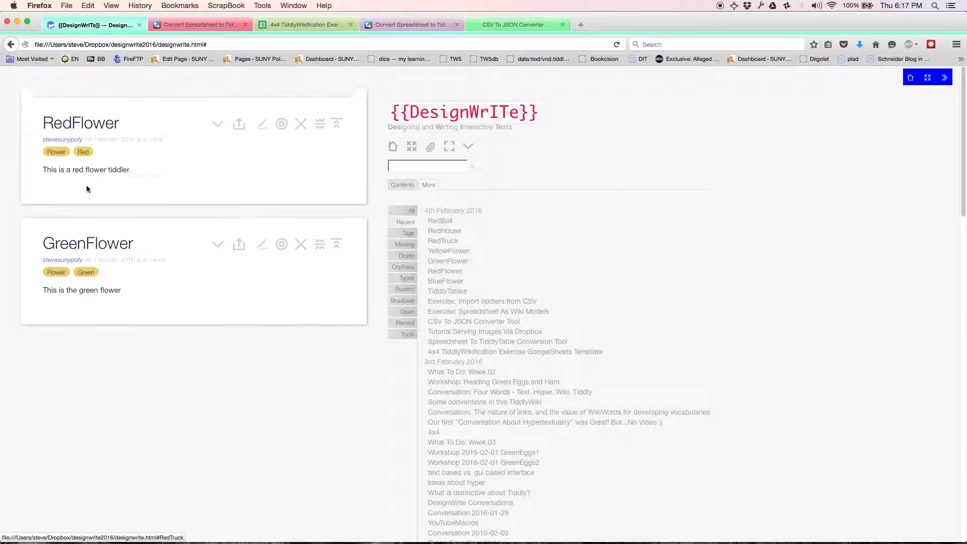
left_click(79, 142)
left_click(85, 174)
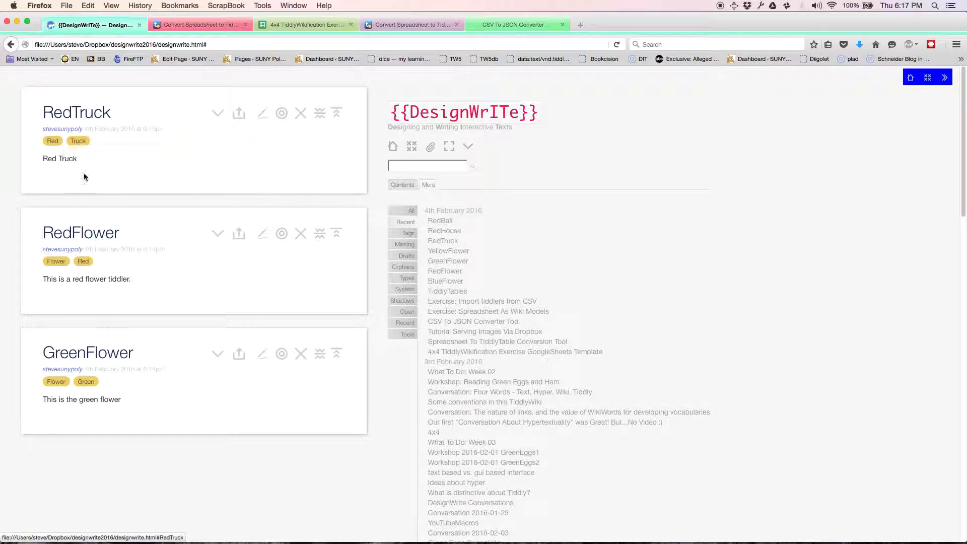
left_click(54, 143)
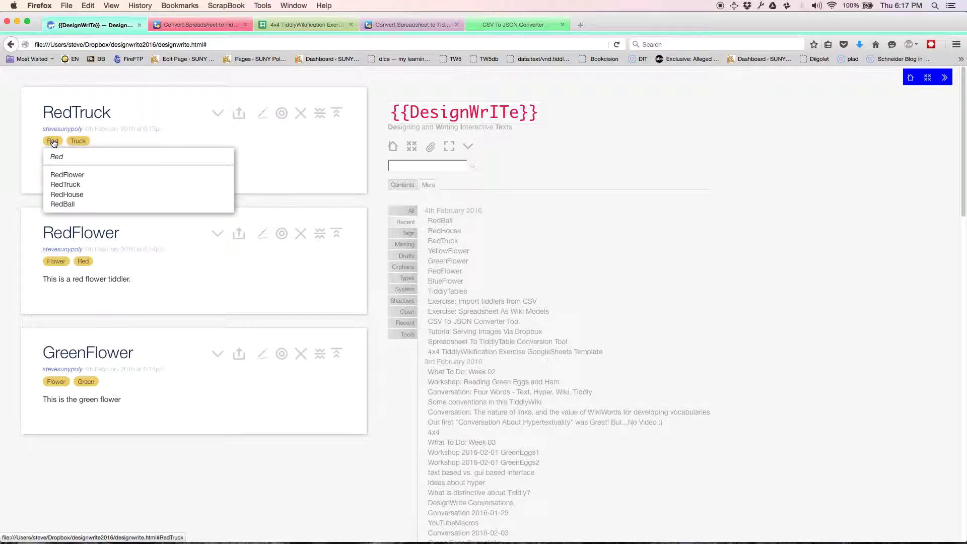
left_click(68, 203)
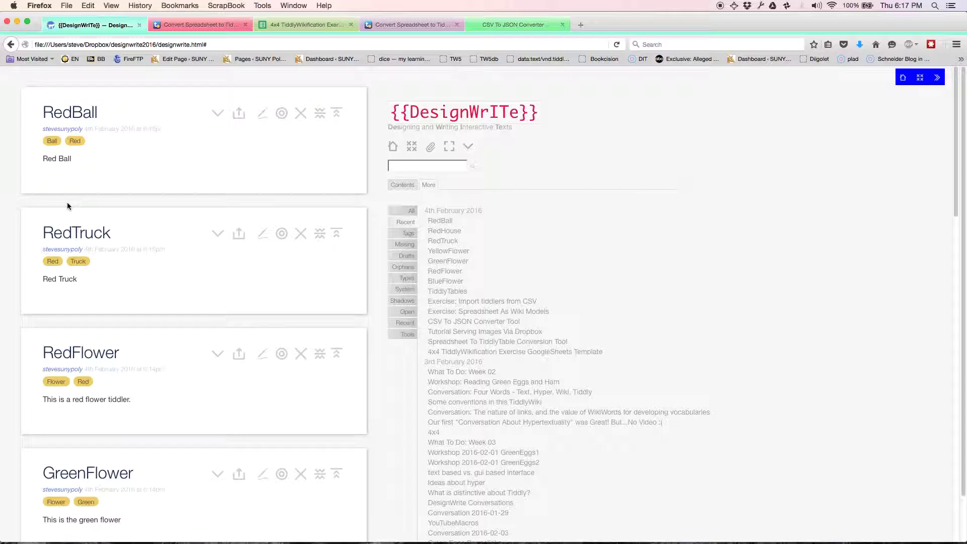
Step: Switch to the spreadsheet and examine the link cells across the Truck row
left_click(291, 24)
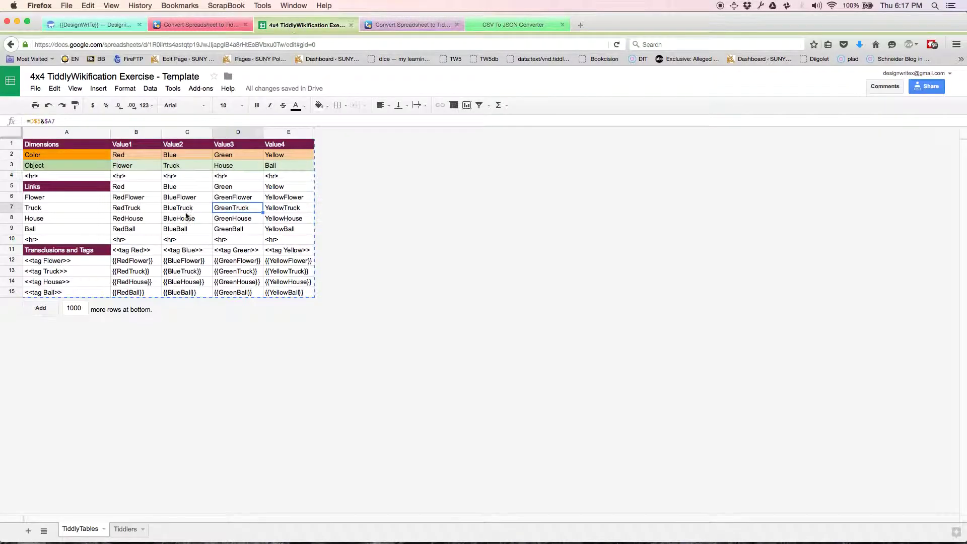
key("Left")
key("Left")
key("Left")
key("Right")
key("Right")
key("Right")
key("Right")
key("Left")
key("Left")
key("Left")
key("Right")
Step: Examine the link cells down the Blue column and back along the Flower row to its label
key("Up")
key("Down")
key("Down")
key("Down")
key("Up")
key("Up")
key("Up")
key("Down")
key("Down")
key("Up")
key("Up")
key("Left")
key("Left")
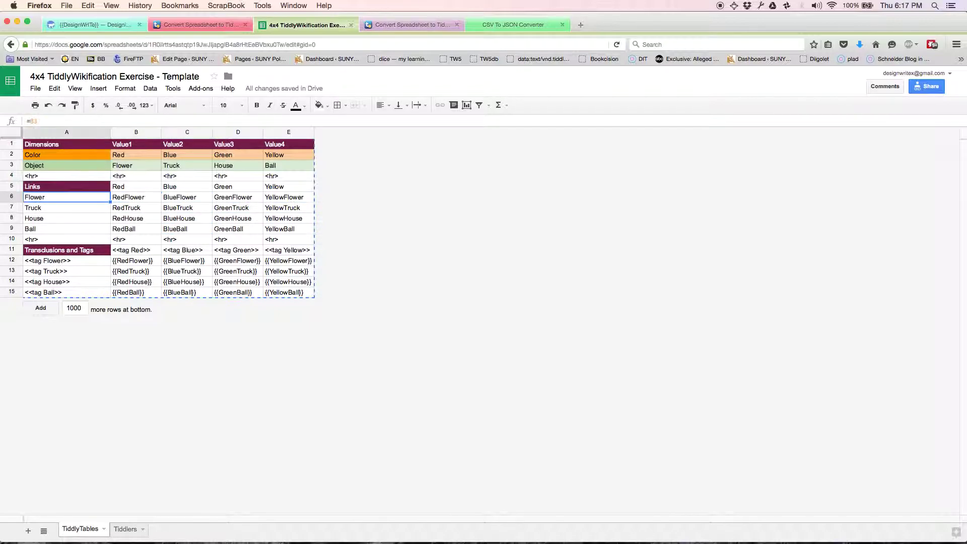